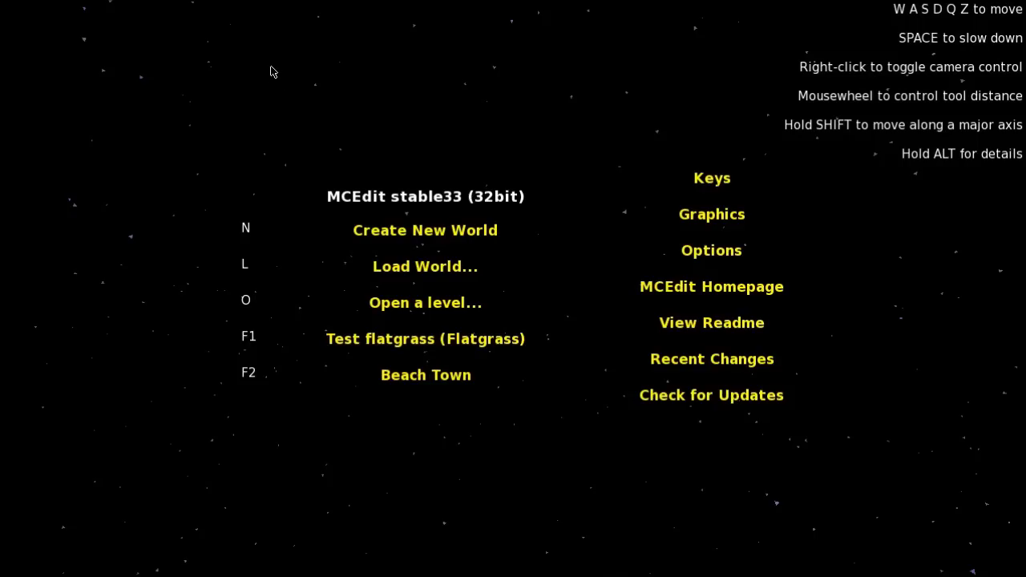
Load the saved world Test flatgrass (Flatgrass).
click(374, 267)
click(461, 212)
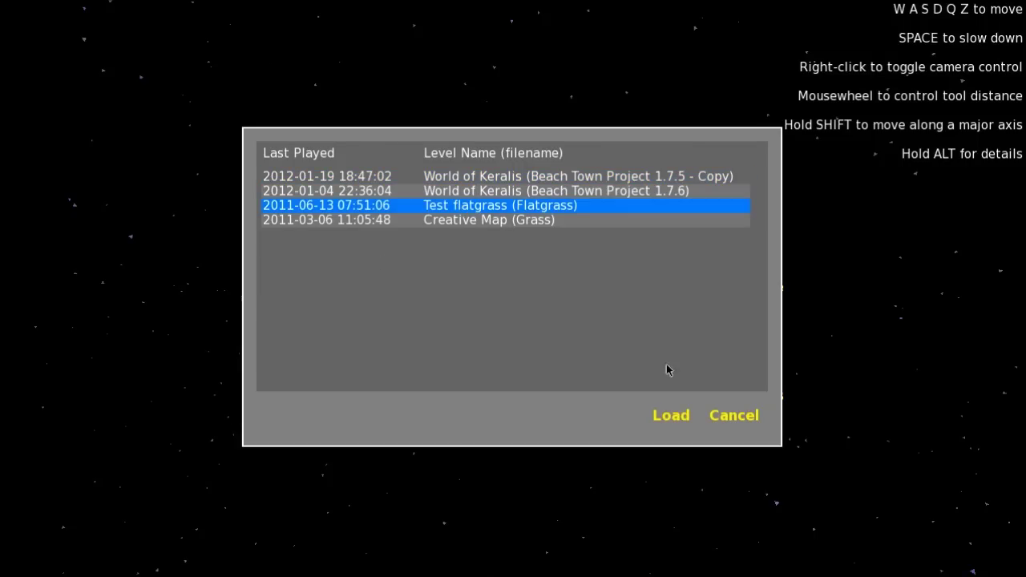
click(658, 420)
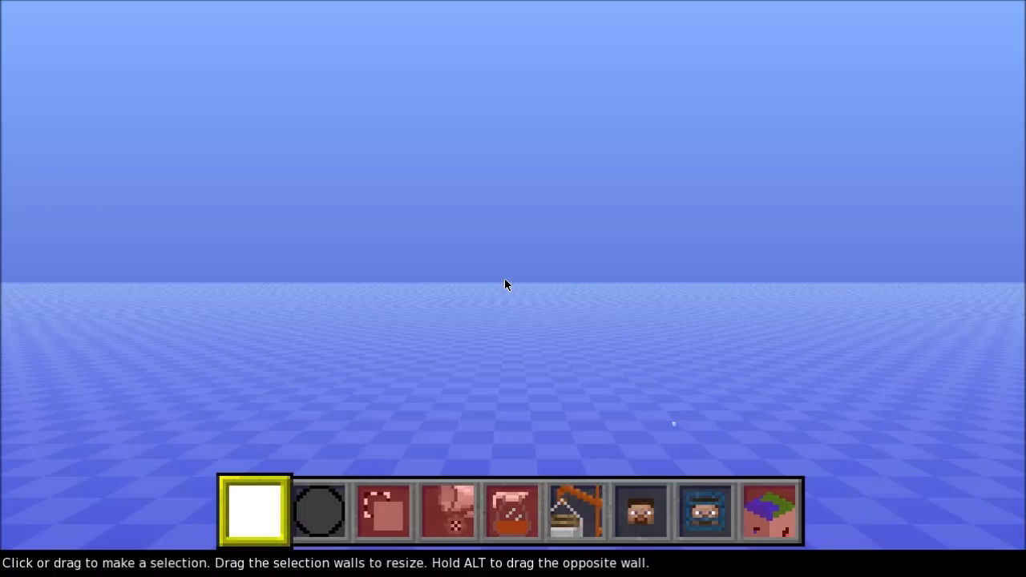
click(504, 278)
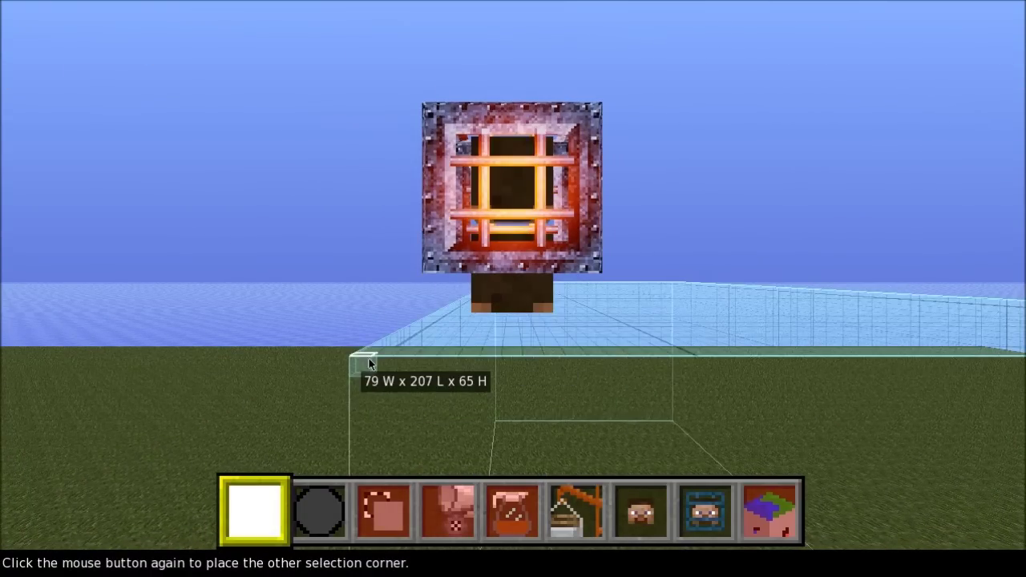
click(369, 363)
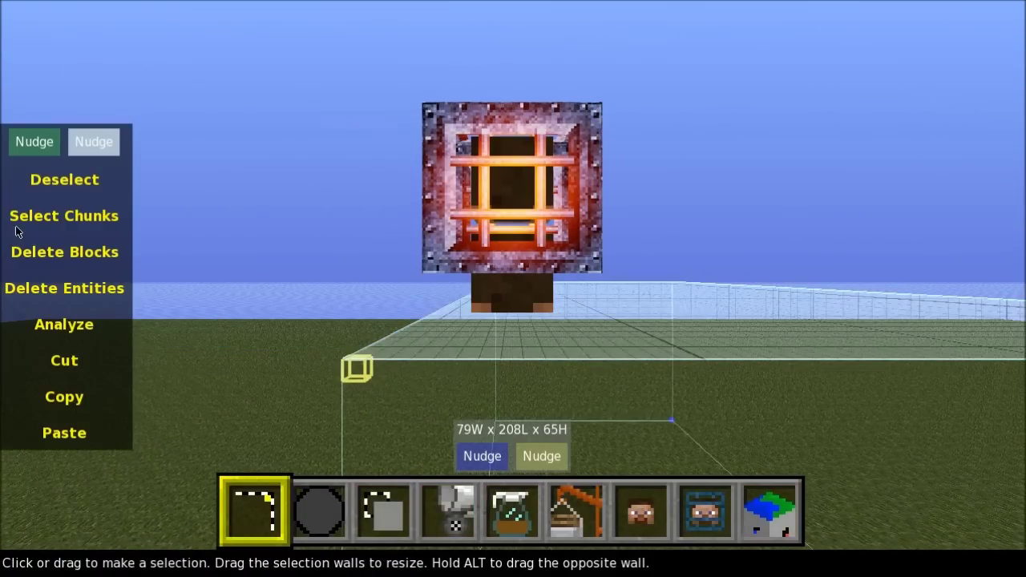
click(32, 183)
Select a flat area of grass 60 blocks wide, 60 blocks long and 1 block high.
key(s)
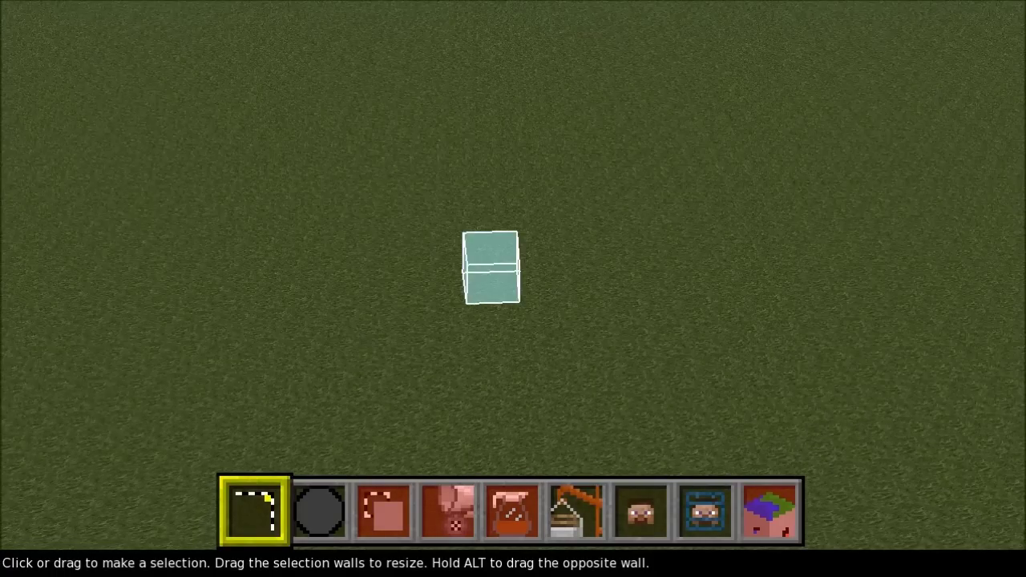
right_click(487, 208)
right_click(474, 167)
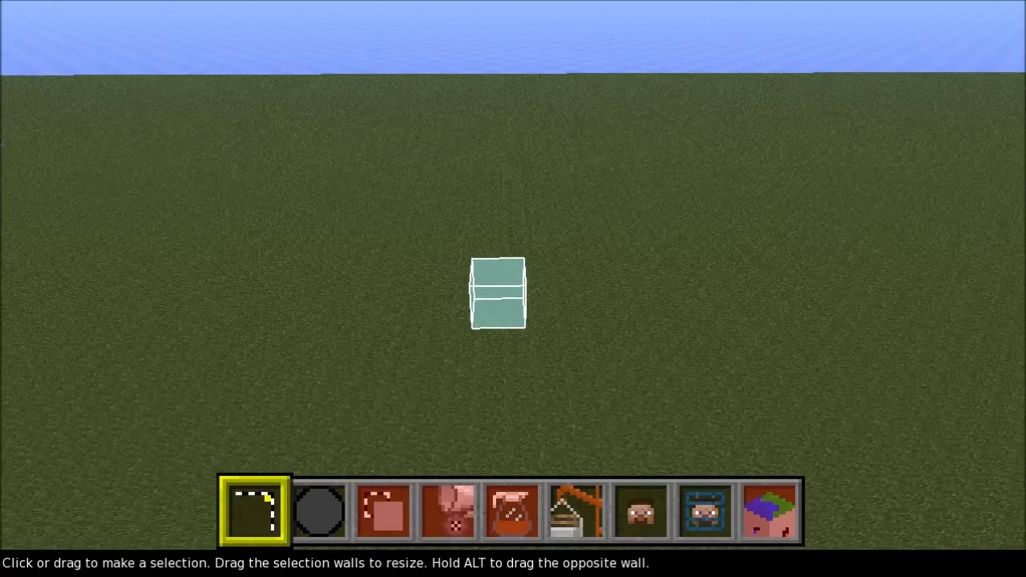
right_click(513, 289)
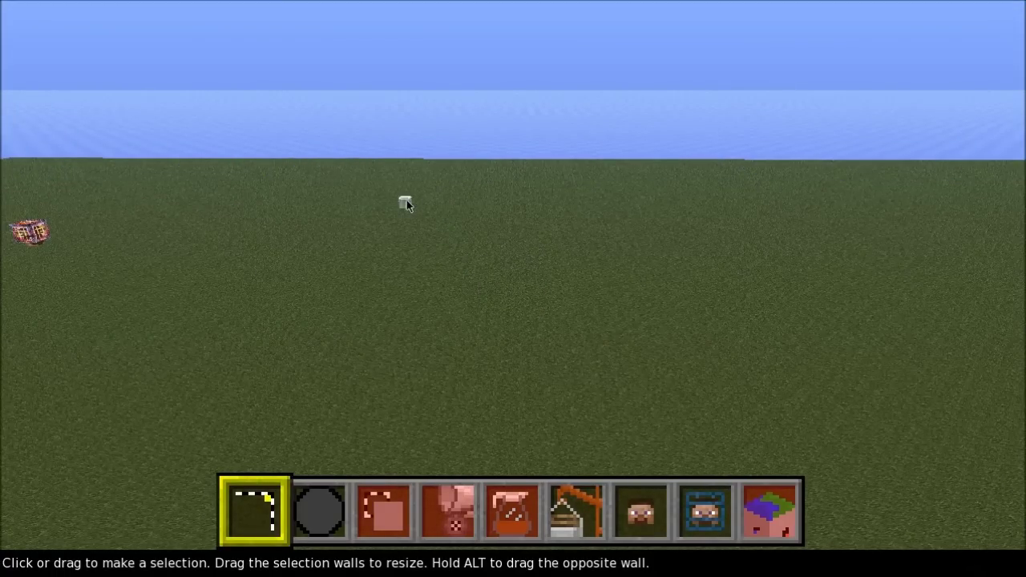
click(402, 204)
key(s)
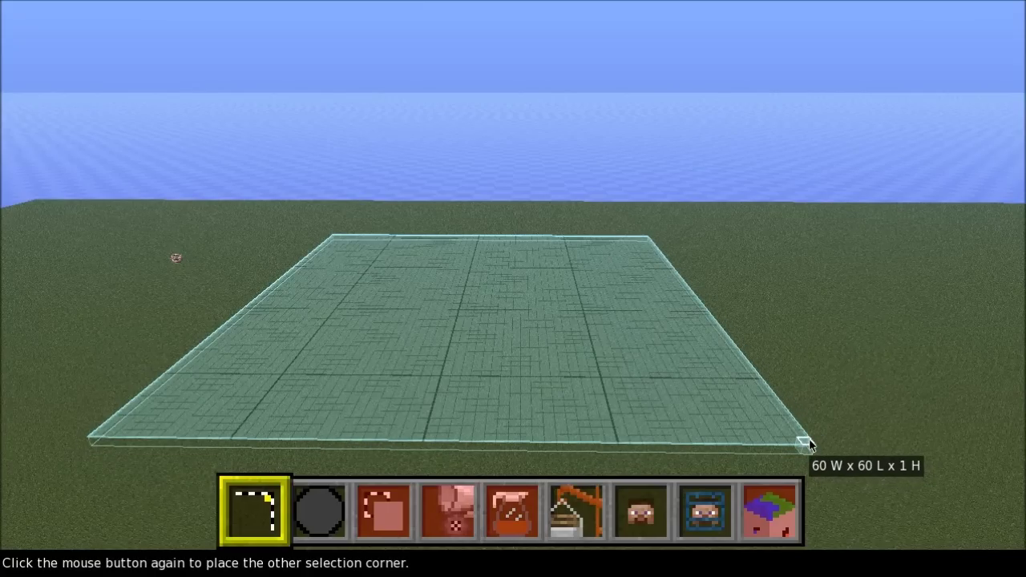
click(806, 443)
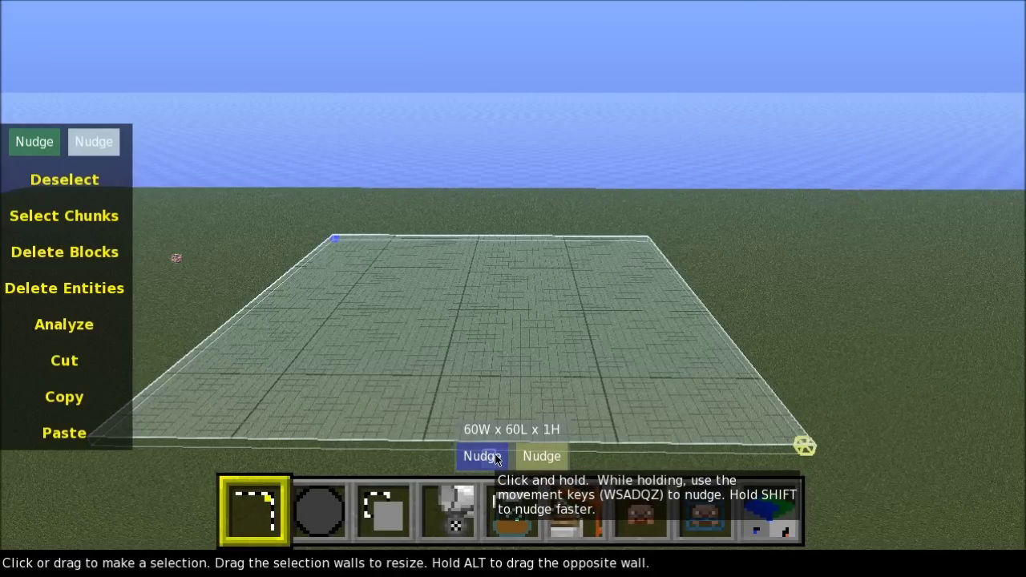
Extend the selection one block down into the ground and raise its top until it is 50 blocks high.
click(494, 454)
key(q)
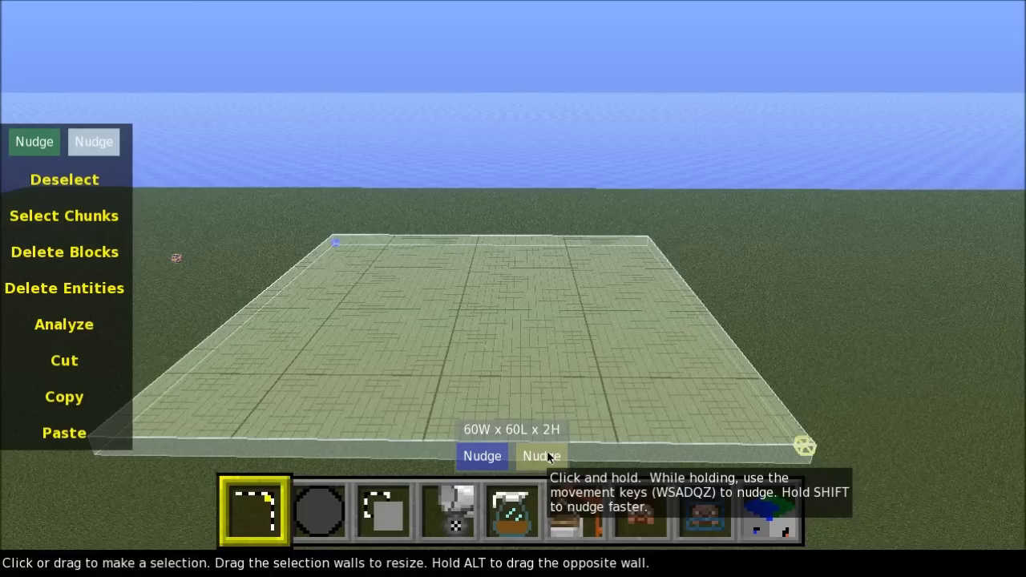
key(q)
key(q)
key(q)
key(q)
key(q)
key(q)
key(q)
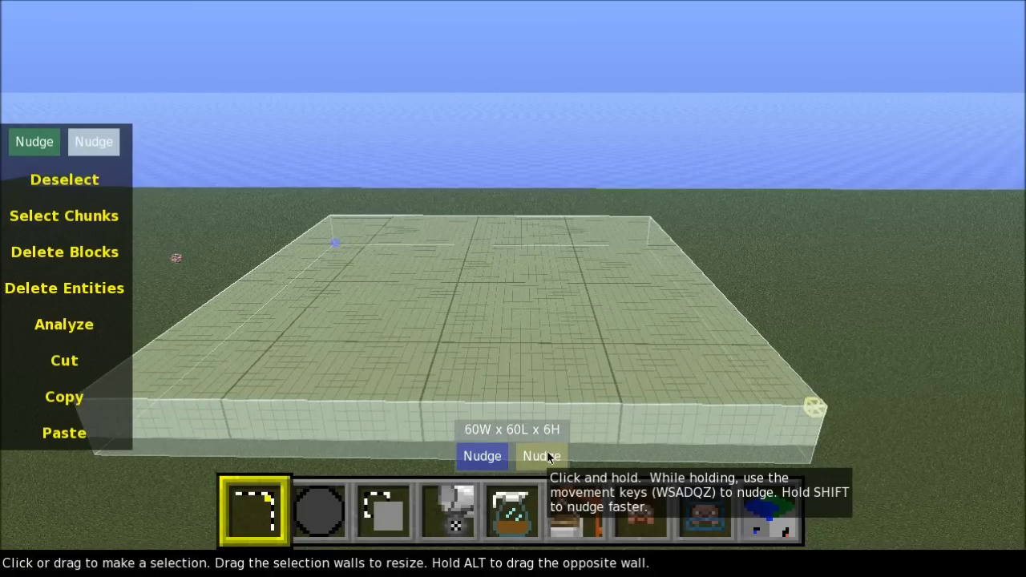
key(q)
key(q)
key(q)
key(q)
key(q)
key(q)
key(q)
key(q)
key(q)
key(q)
key(q)
key(q)
key(q)
key(q)
key(q)
key(q)
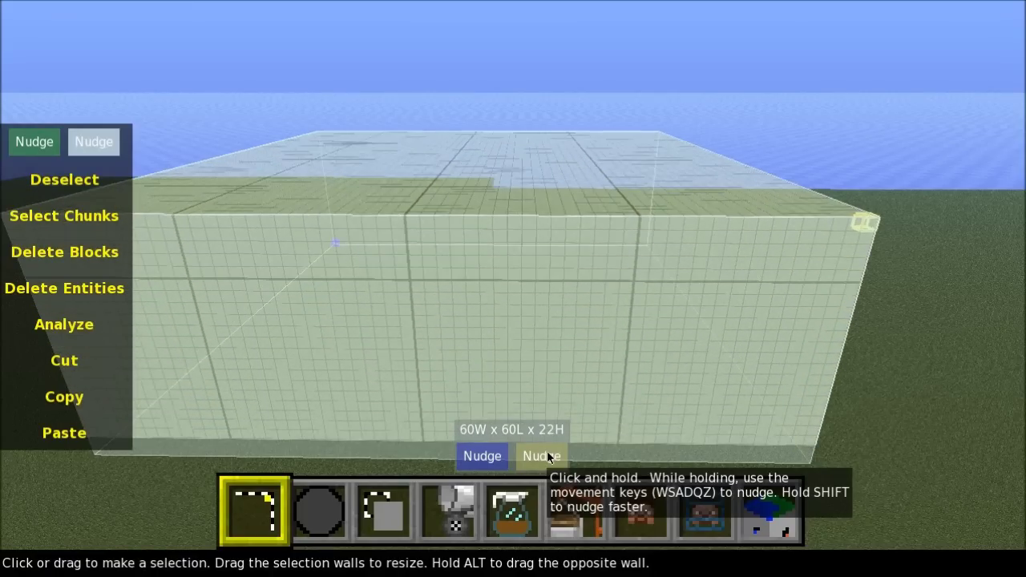
key(q)
key(q)
key(q)
key(q)
key(q)
key(q)
key(q)
key(q)
key(q)
key(q)
key(q)
key(q)
key(q)
key(q)
key(q)
key(q)
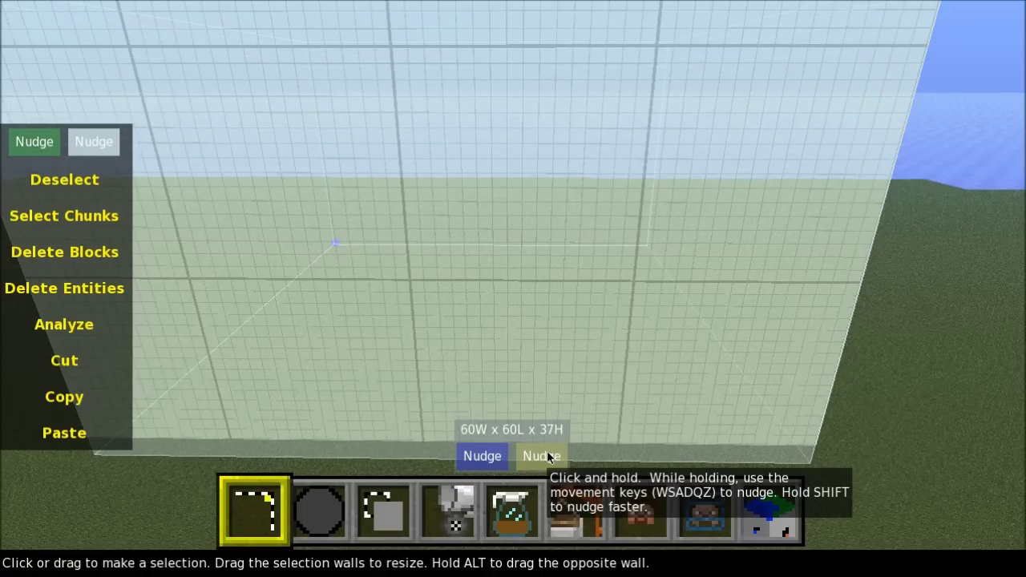
key(q)
key(q)
key(q)
key(q)
key(q)
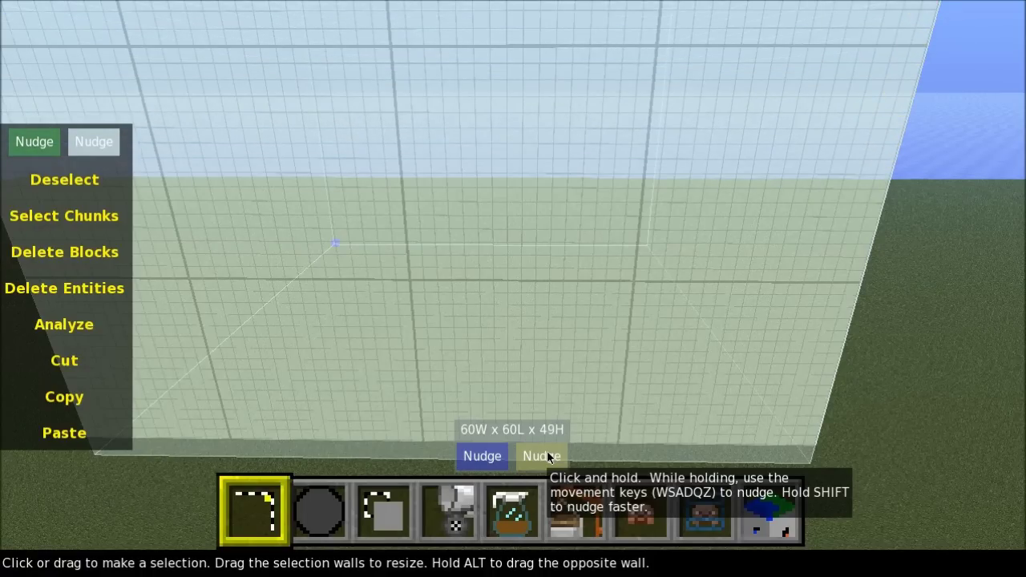
Open the Filter tool for the 60 x 60 x 50 selection.
key(s)
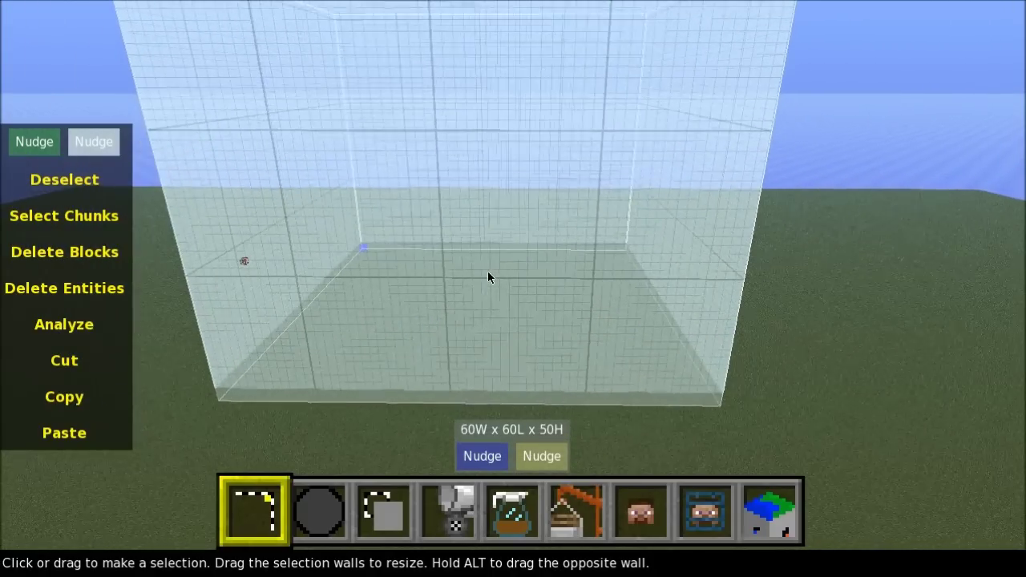
right_click(488, 270)
key(s)
key(d)
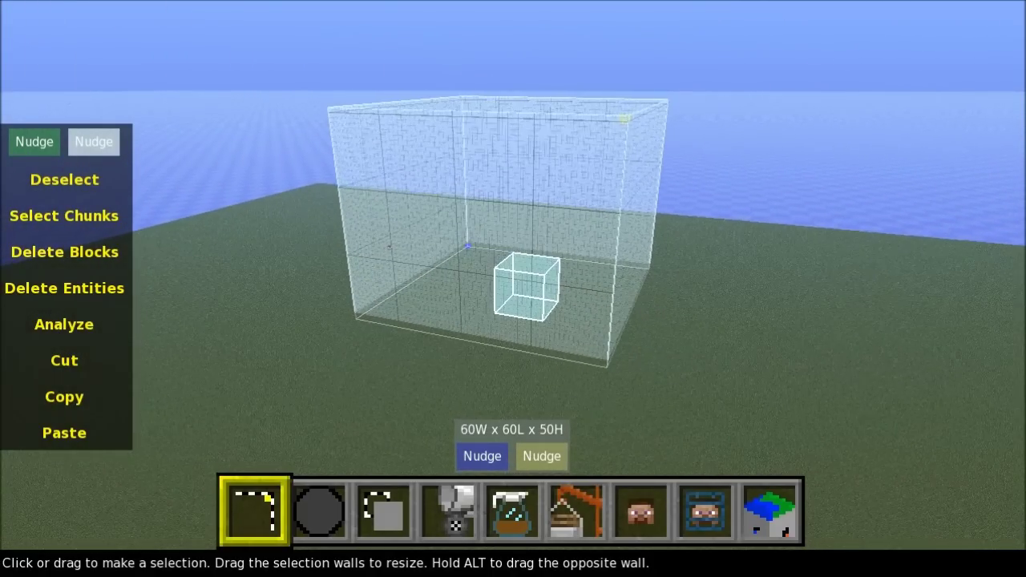
key(w)
key(w)
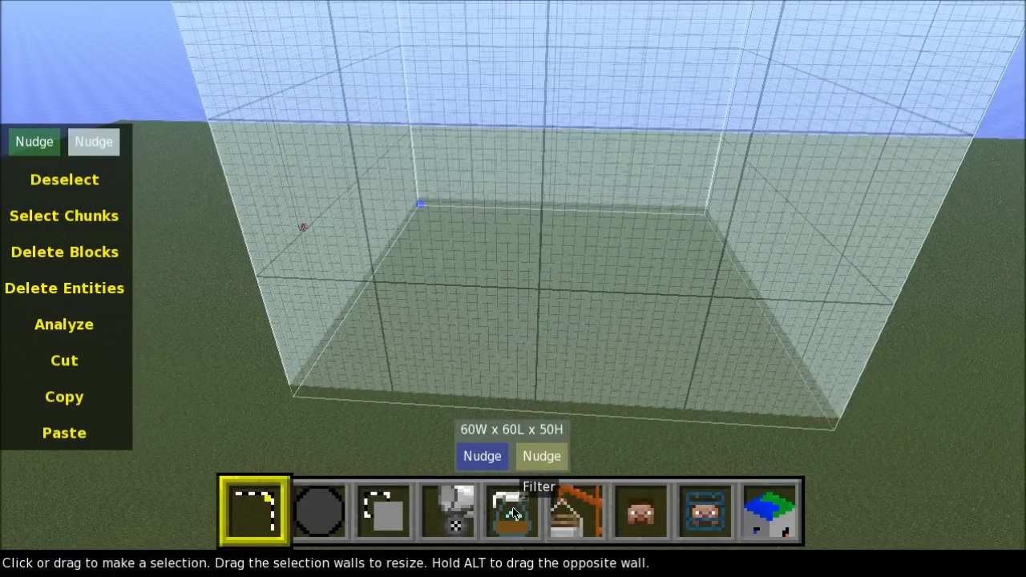
click(513, 514)
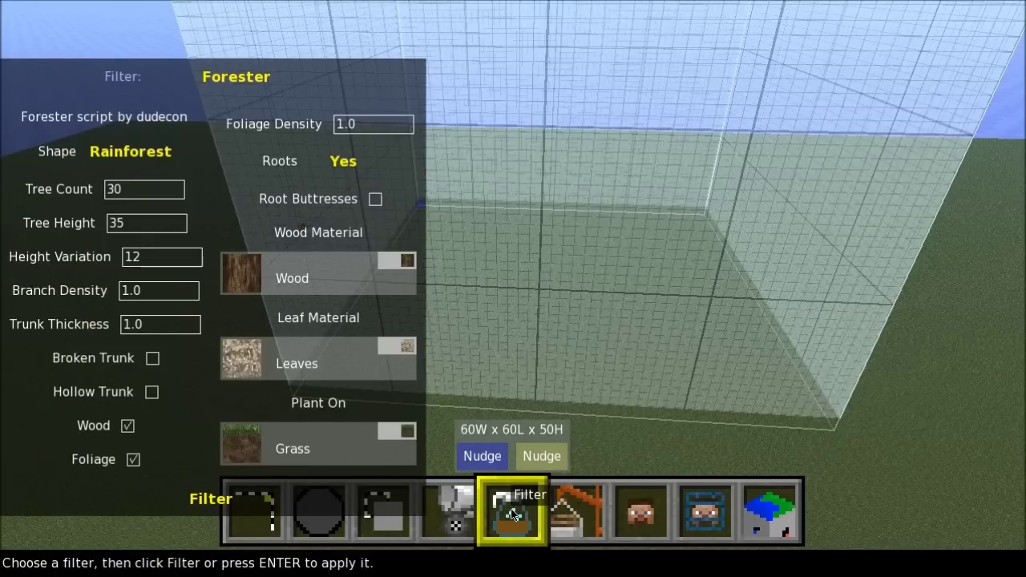
Preview the Classic Water Flood filter's options and return to the Forester filter.
click(224, 83)
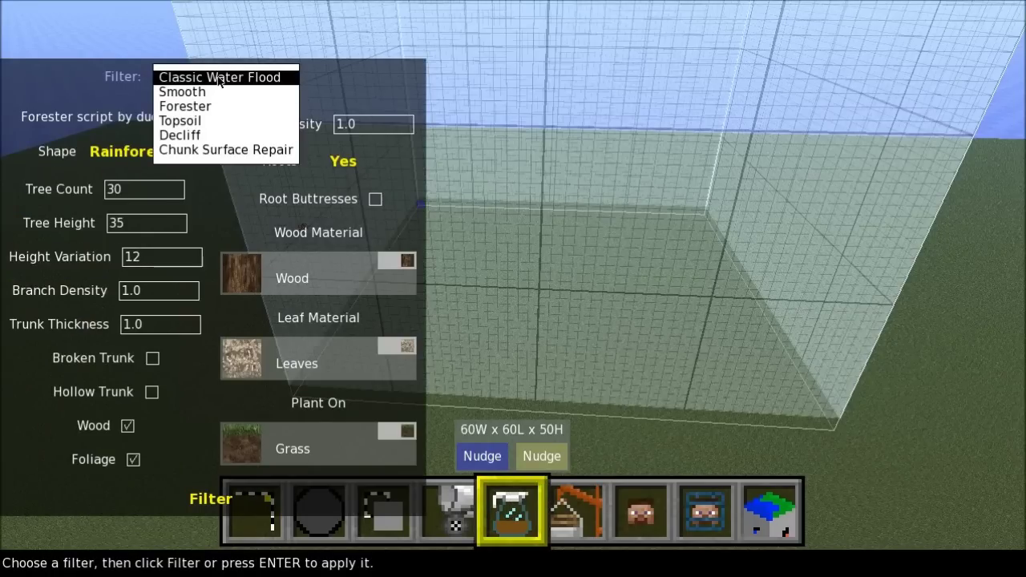
click(219, 78)
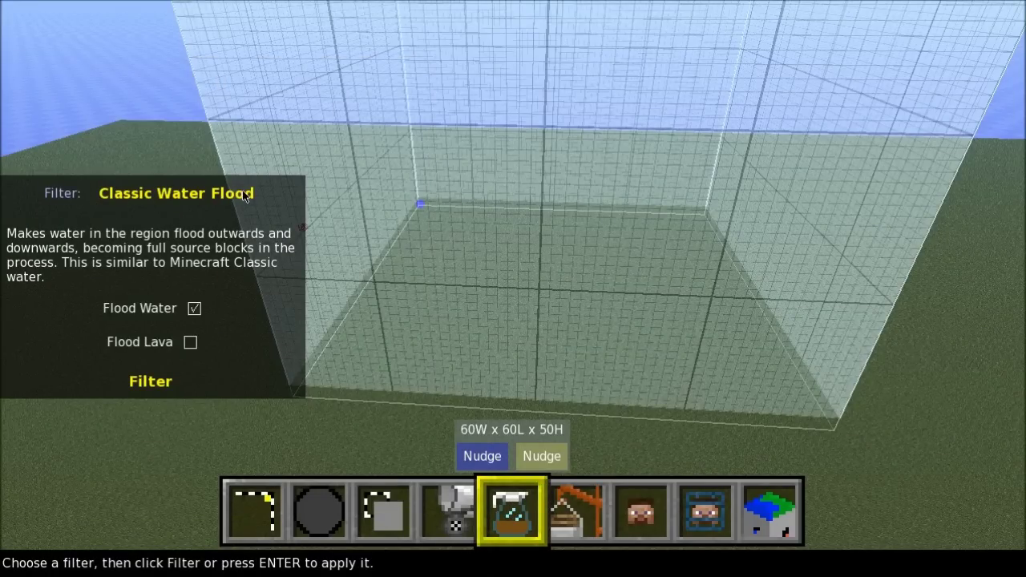
click(202, 199)
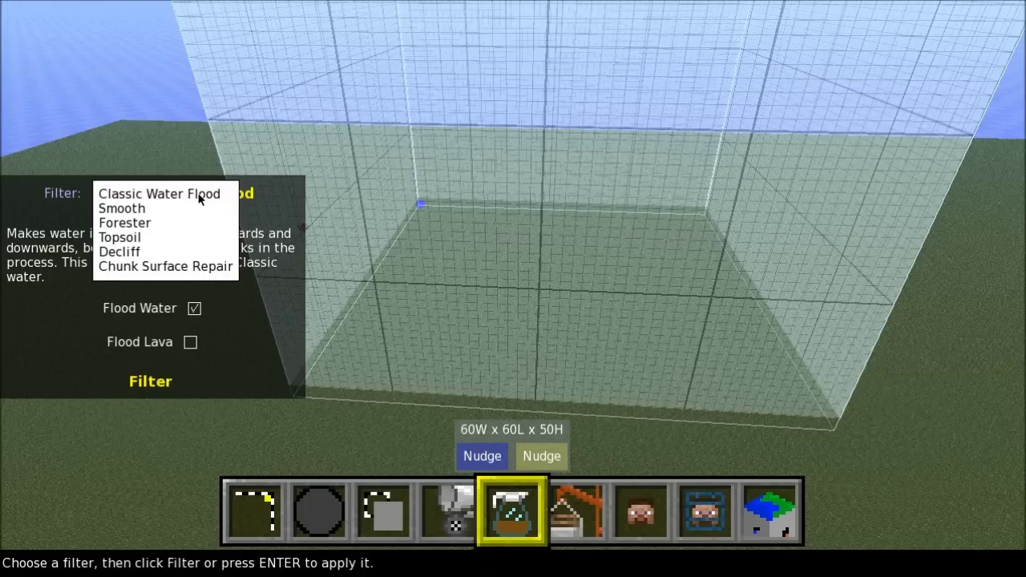
click(151, 224)
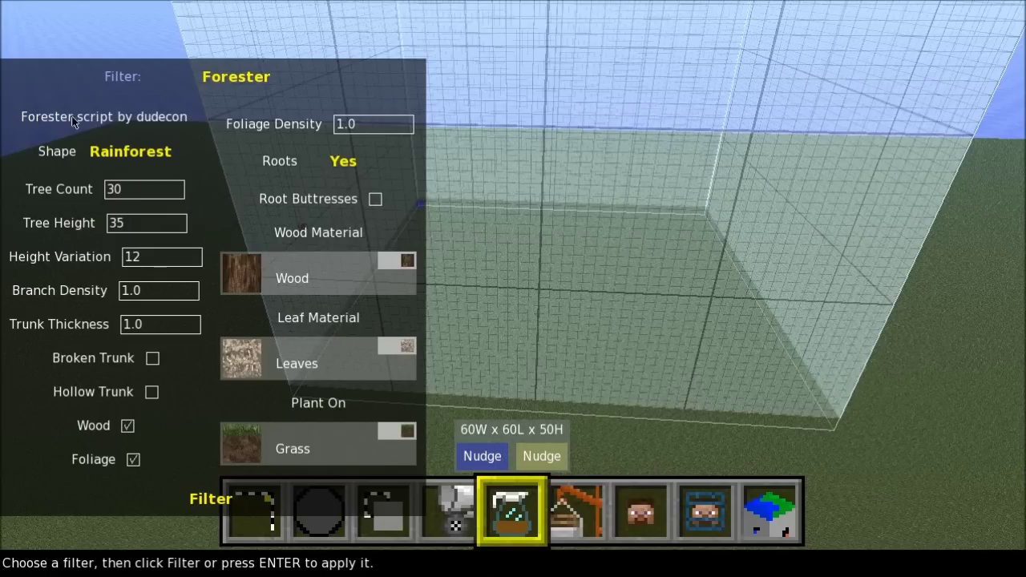
Configure the Forester filter with the Rainforest shape, a tree count of 20 and a tree height of 30.
click(112, 157)
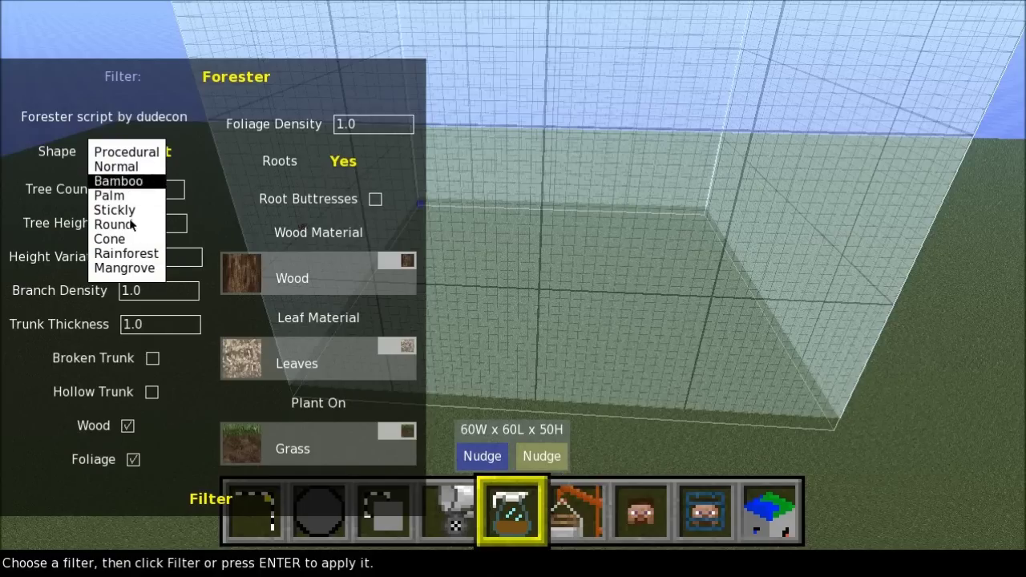
click(122, 254)
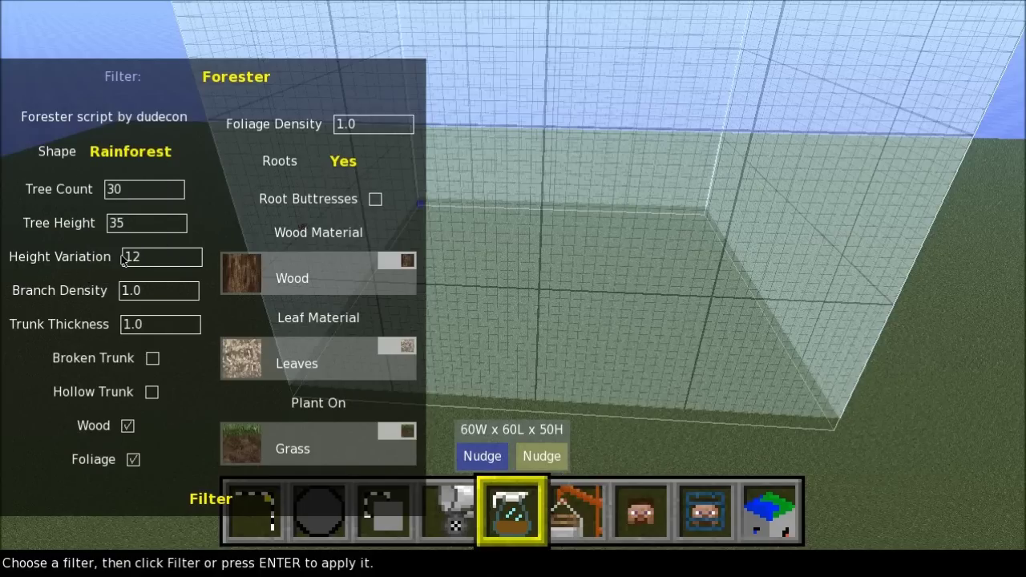
click(137, 196)
key(BackSpace)
key(BackSpace)
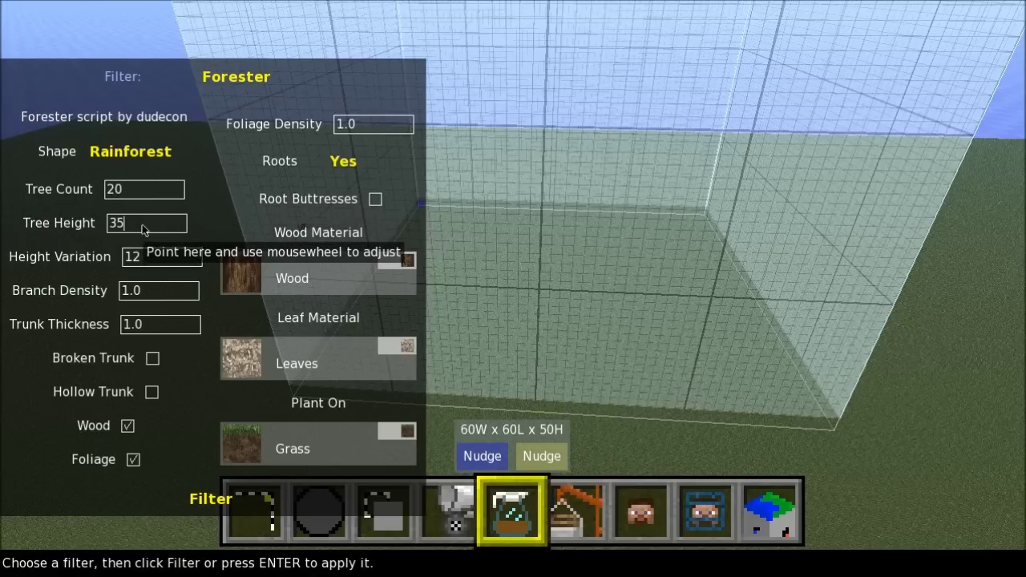
click(142, 224)
key(BackSpace)
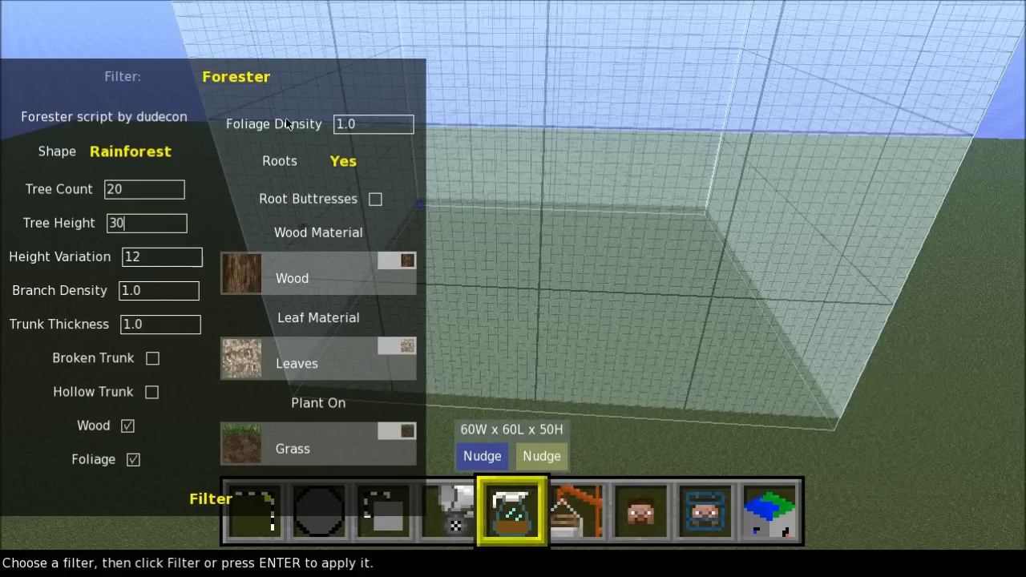
Review the roots options and the wood material list, keeping roots at Yes and the material as Wood.
click(352, 163)
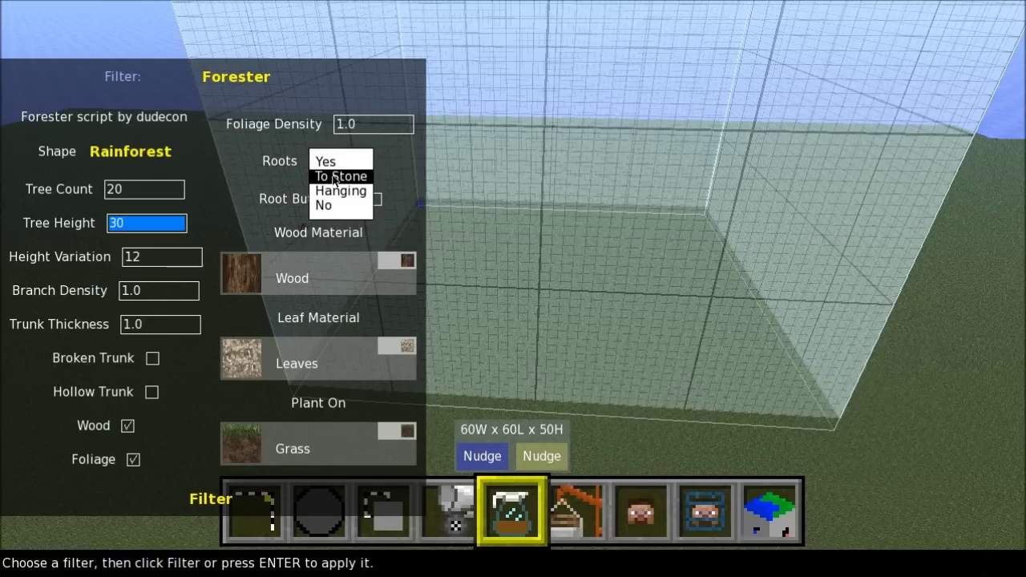
click(338, 162)
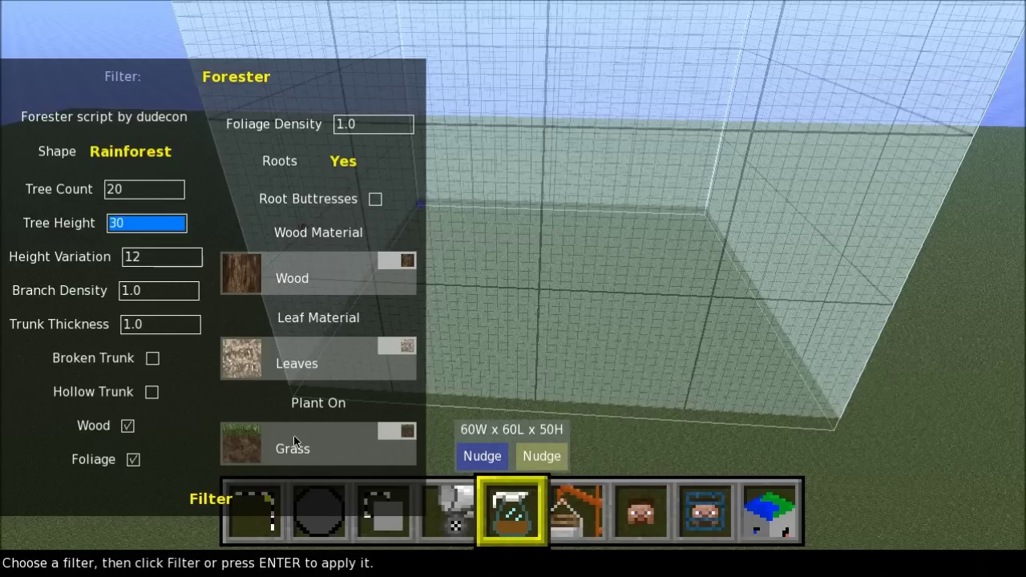
click(263, 279)
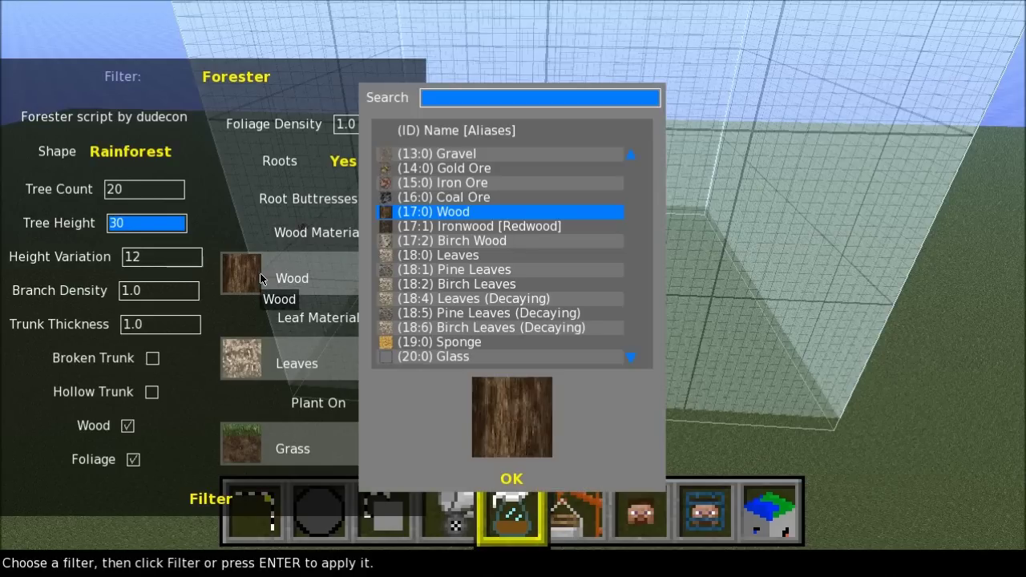
scroll(470, 260, down, 8)
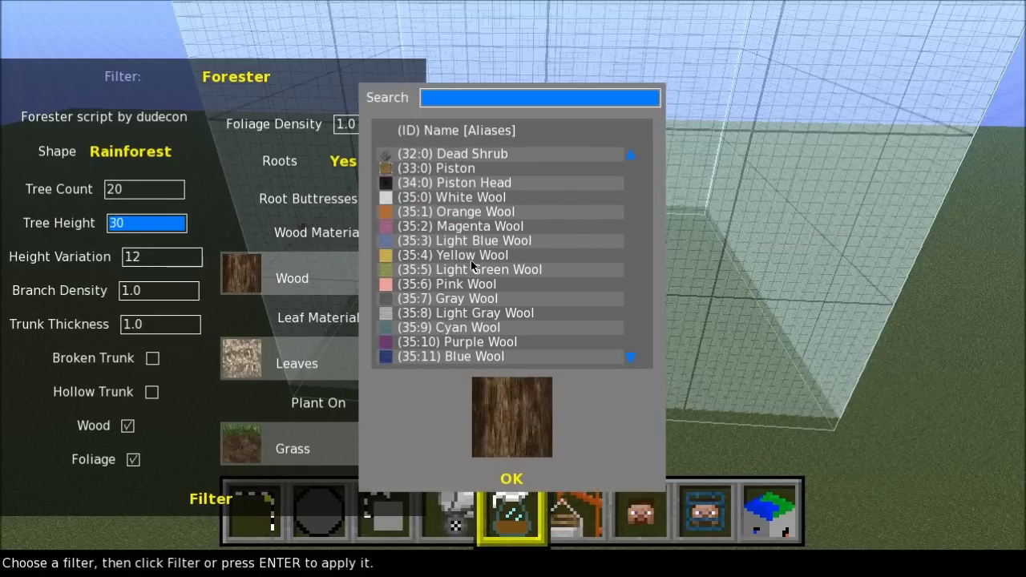
click(510, 479)
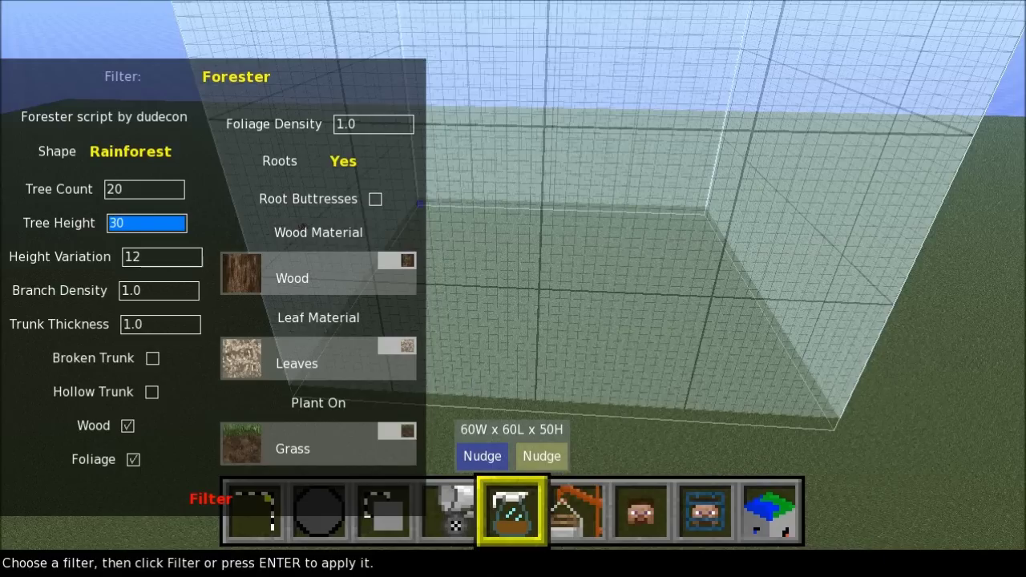
Apply the Forester filter to generate the trees and clear the selection around them.
click(210, 498)
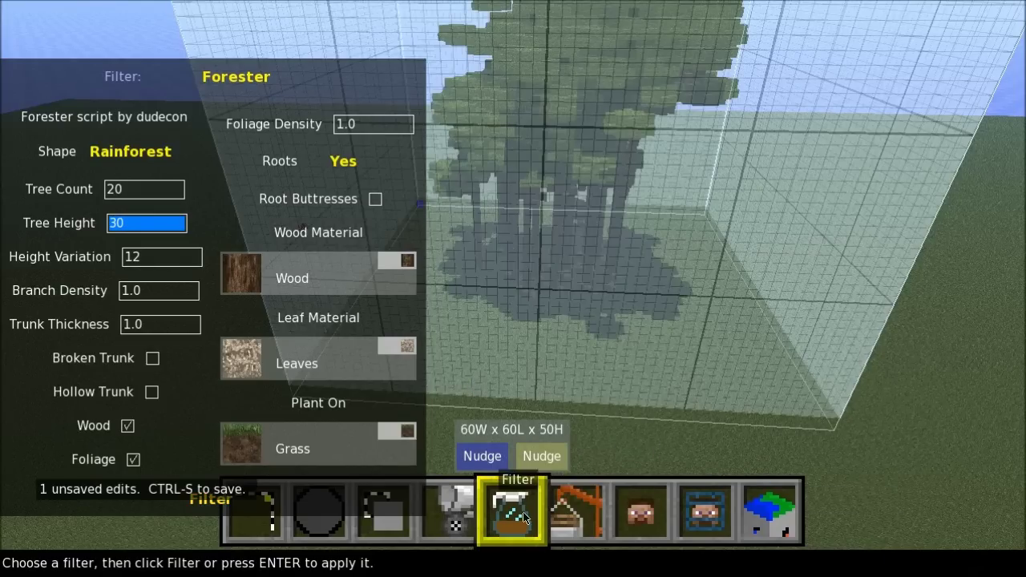
key(1)
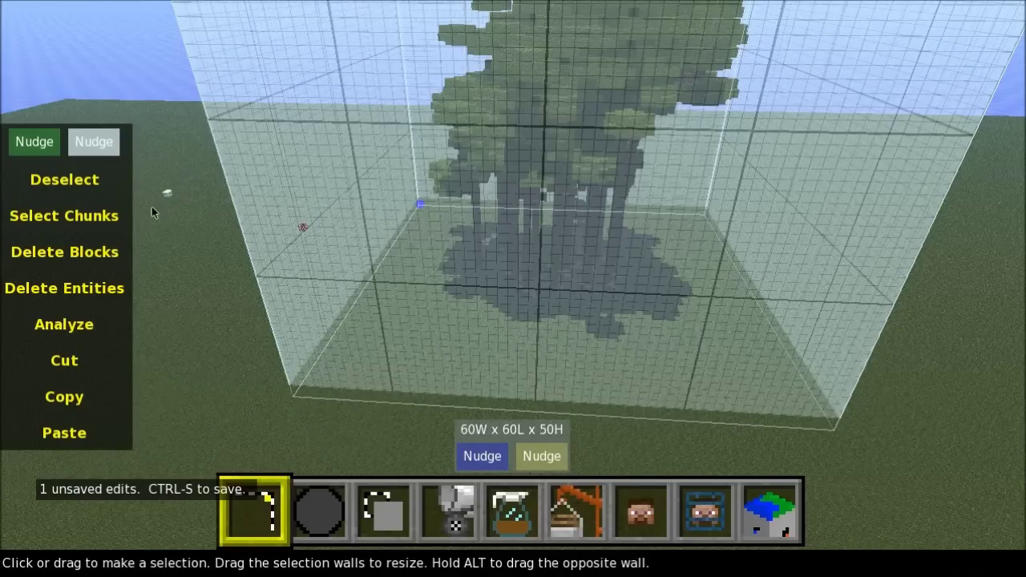
click(55, 184)
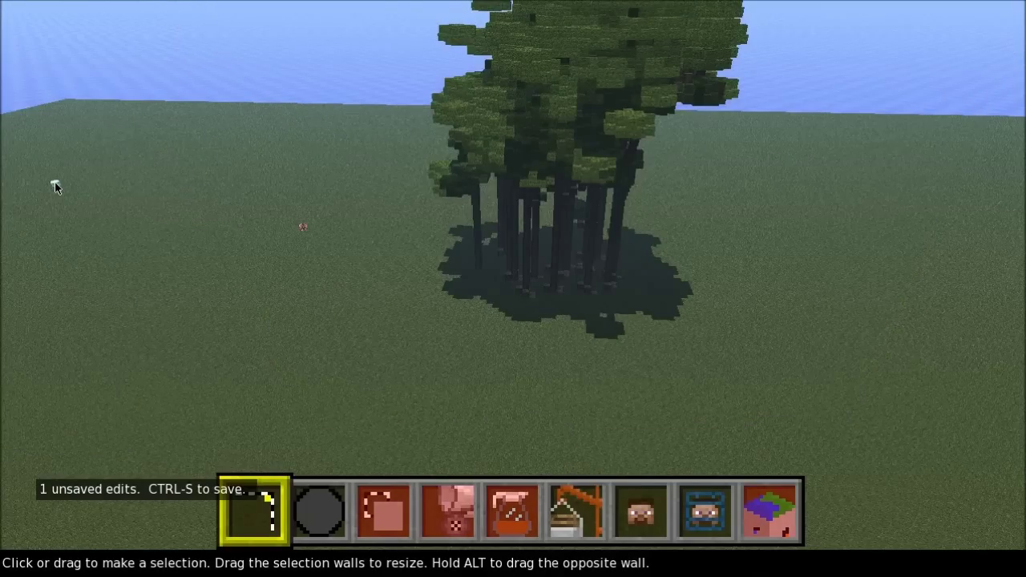
right_click(393, 188)
key(d)
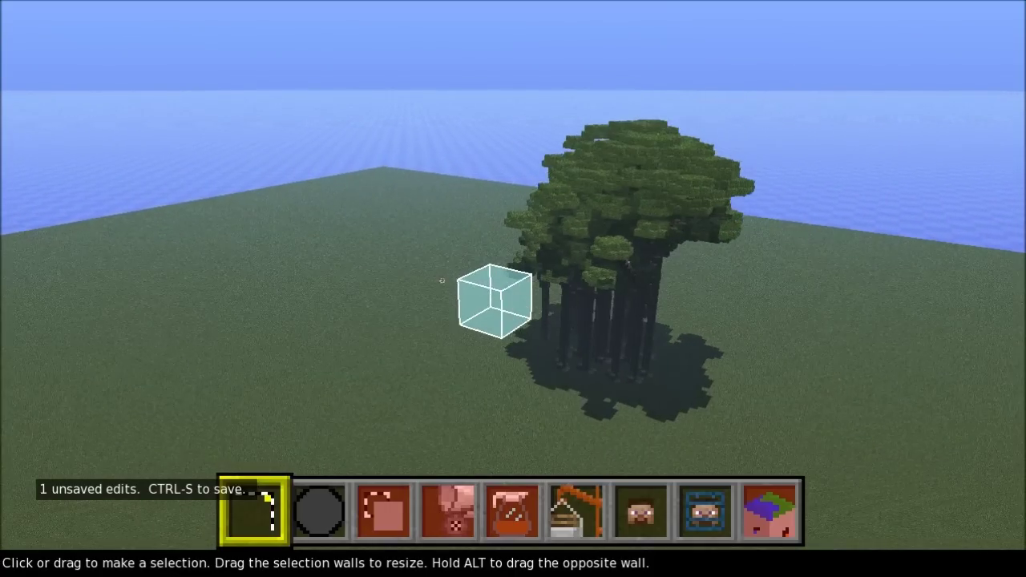
Save the world with the generated rainforest trees.
key(d)
key(w)
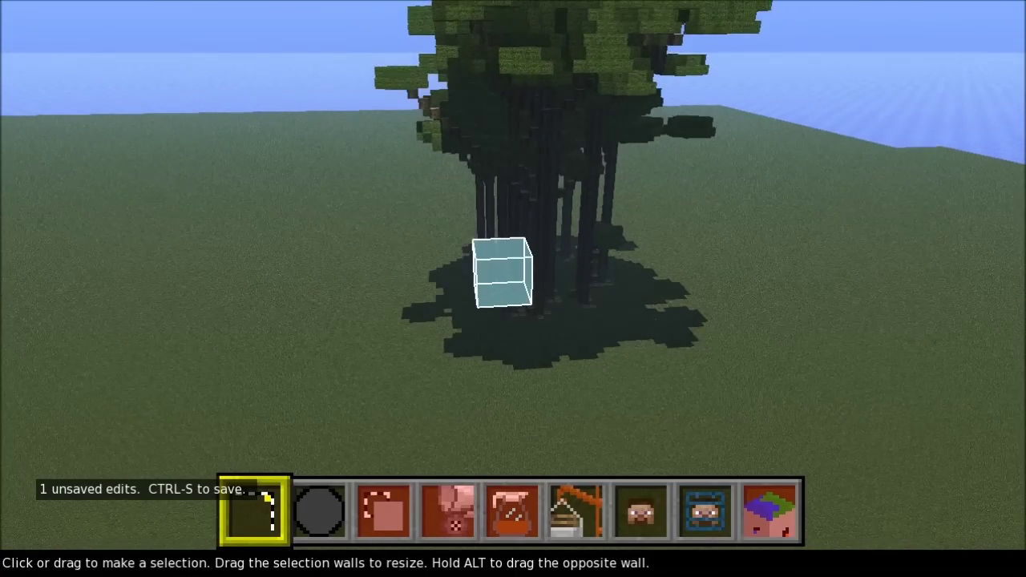
key(d)
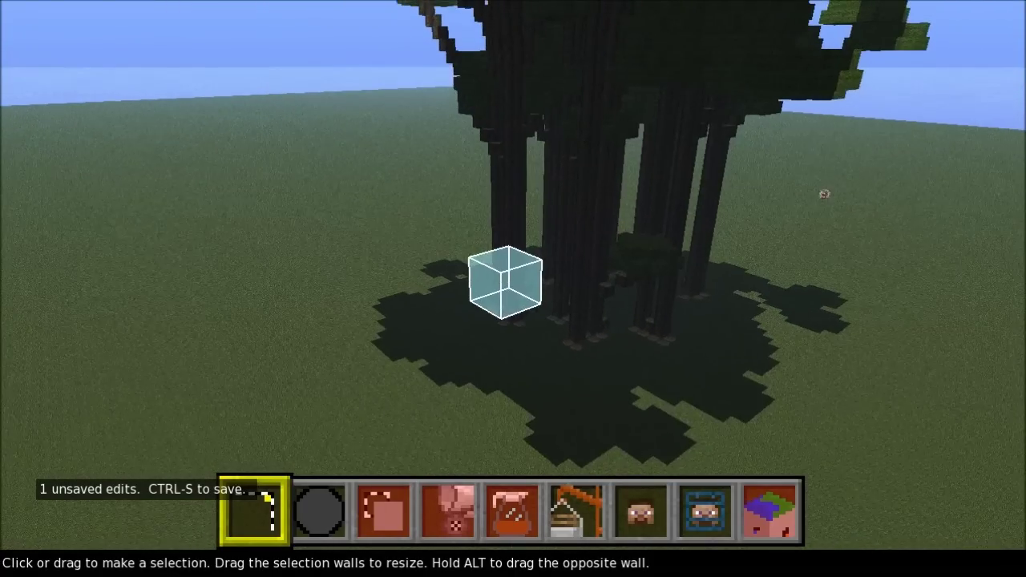
right_drag(505, 250, 514, 292)
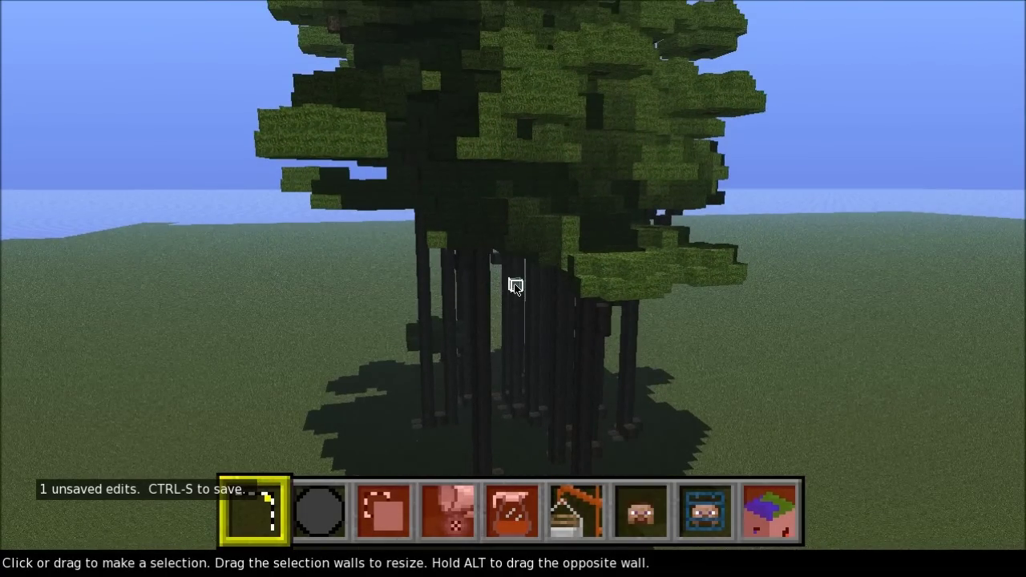
key(Escape)
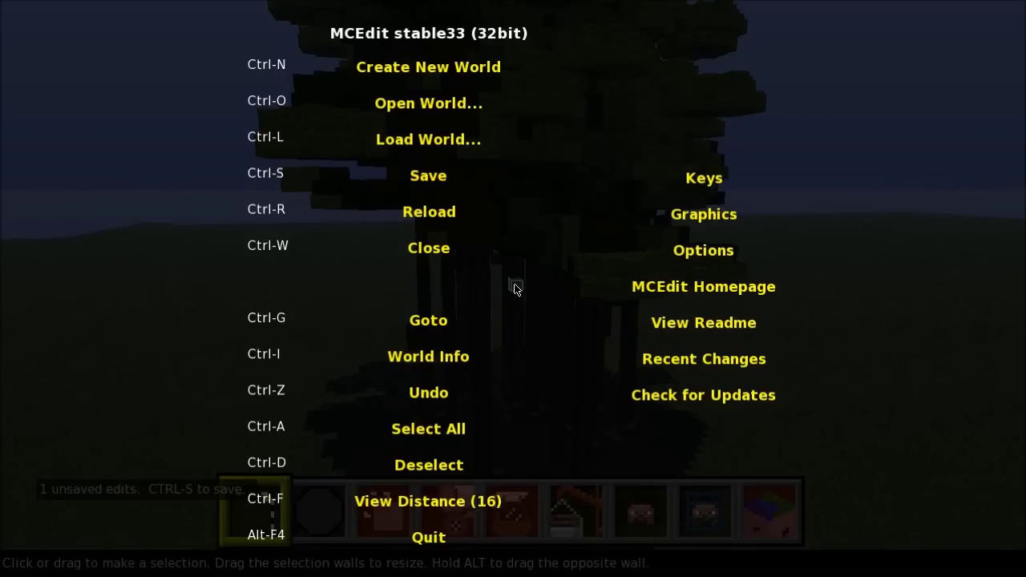
click(417, 180)
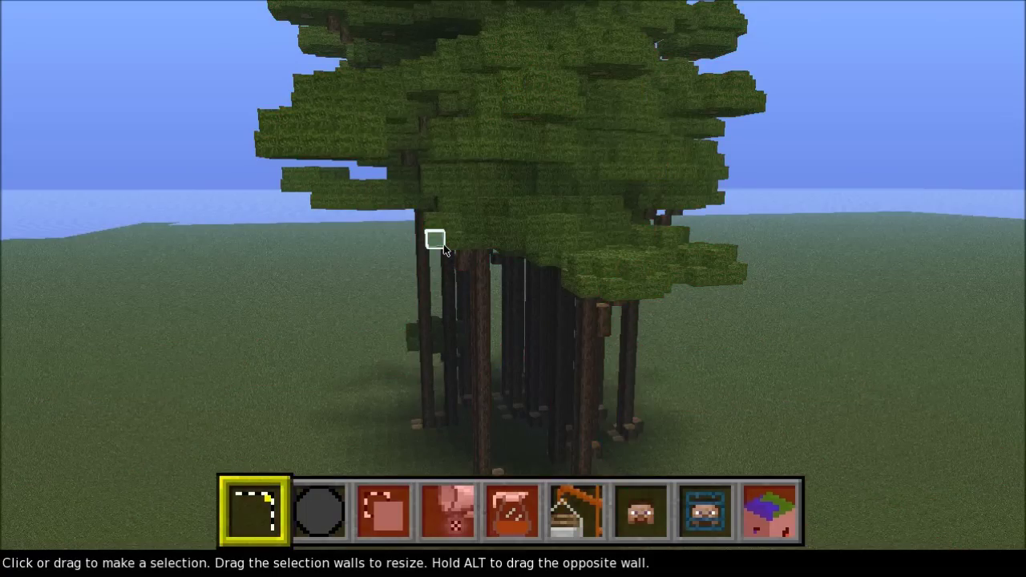
key(s)
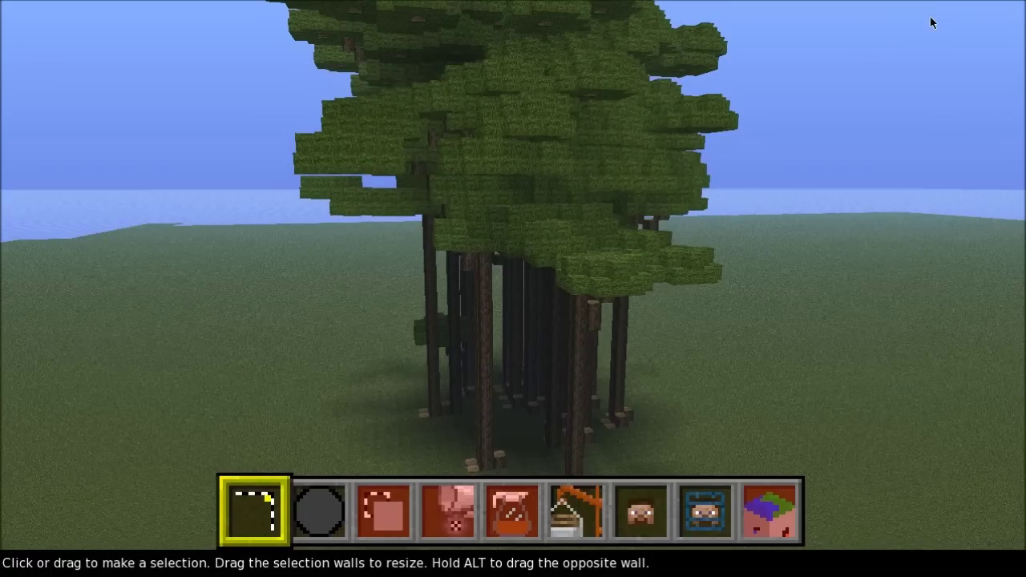
key(s)
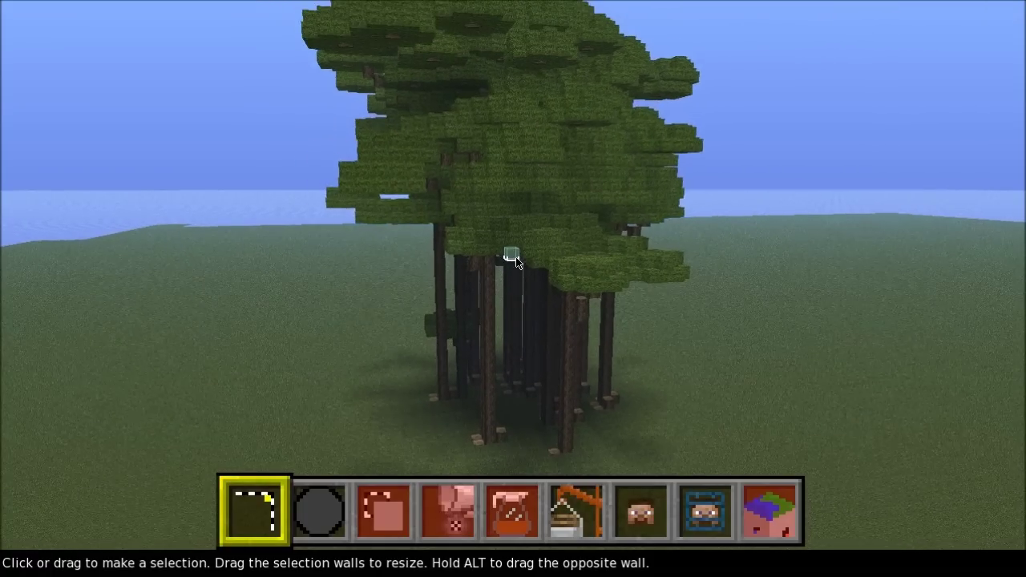
right_click(515, 262)
key(a)
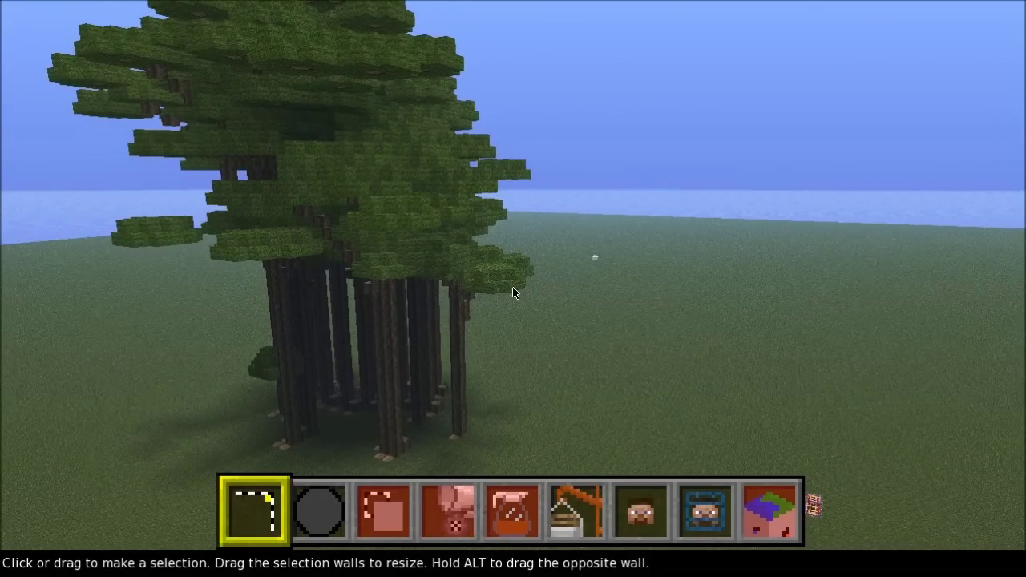
key(a)
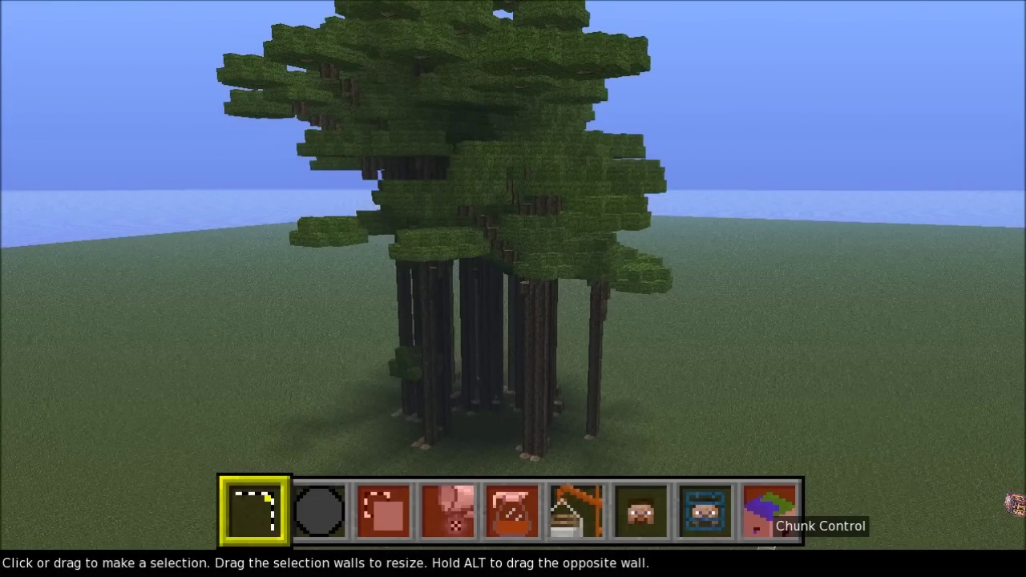
Switch to Minecraft, resume the paused game and fly up beside the generated trees to view the canopy.
key(Escape)
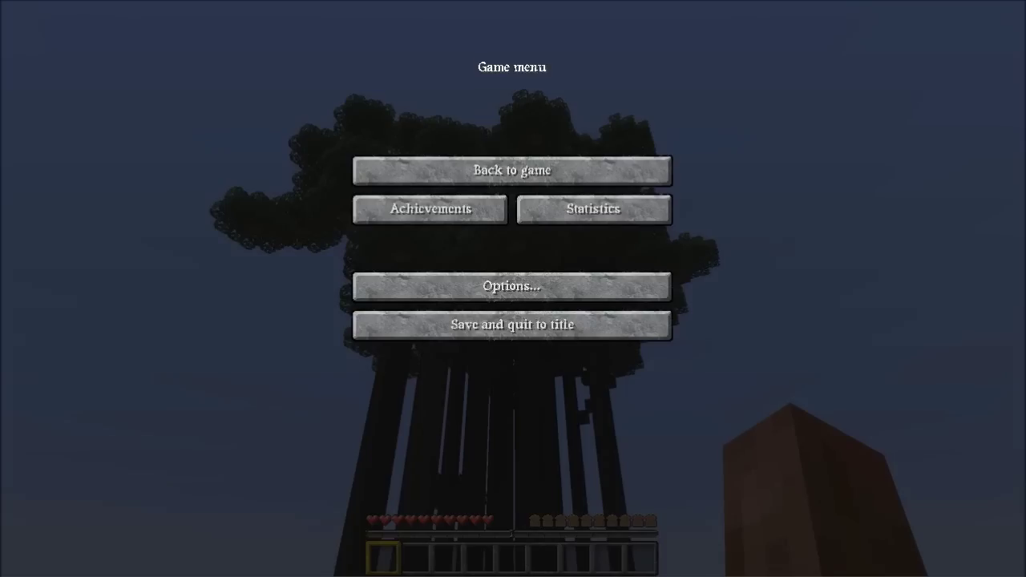
click(512, 170)
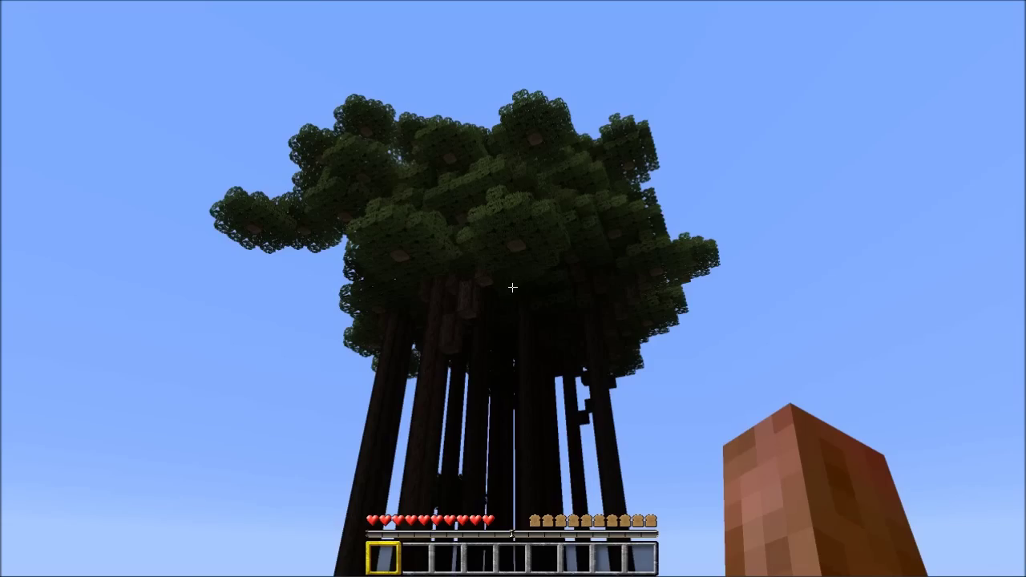
key(d)
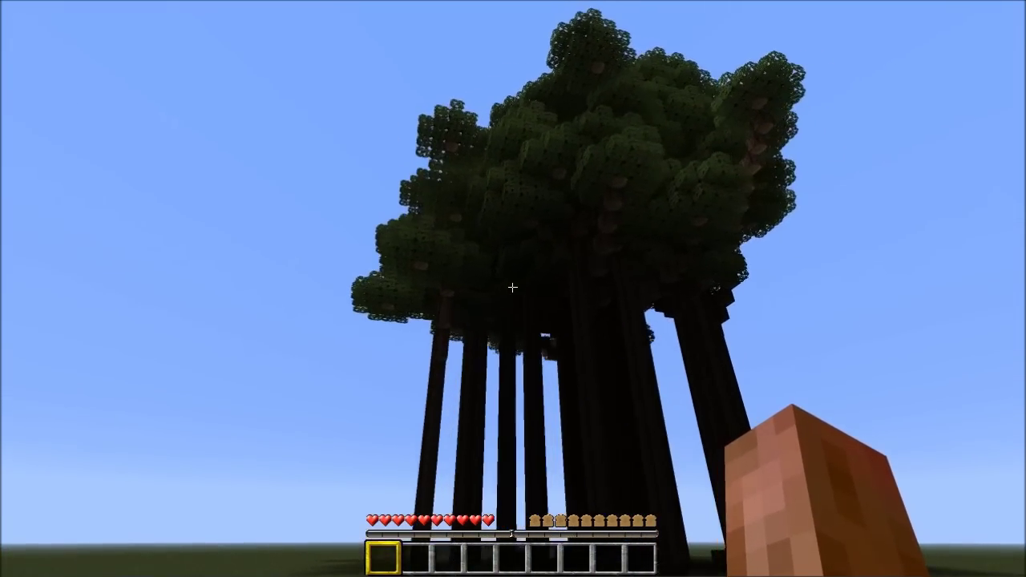
key(space)
key(d)
key(space)
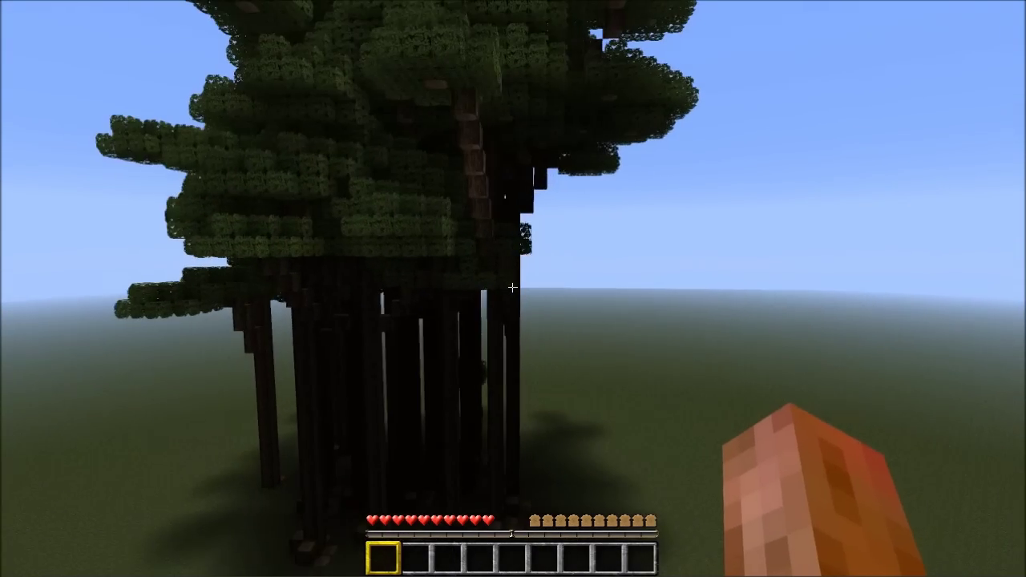
key(space)
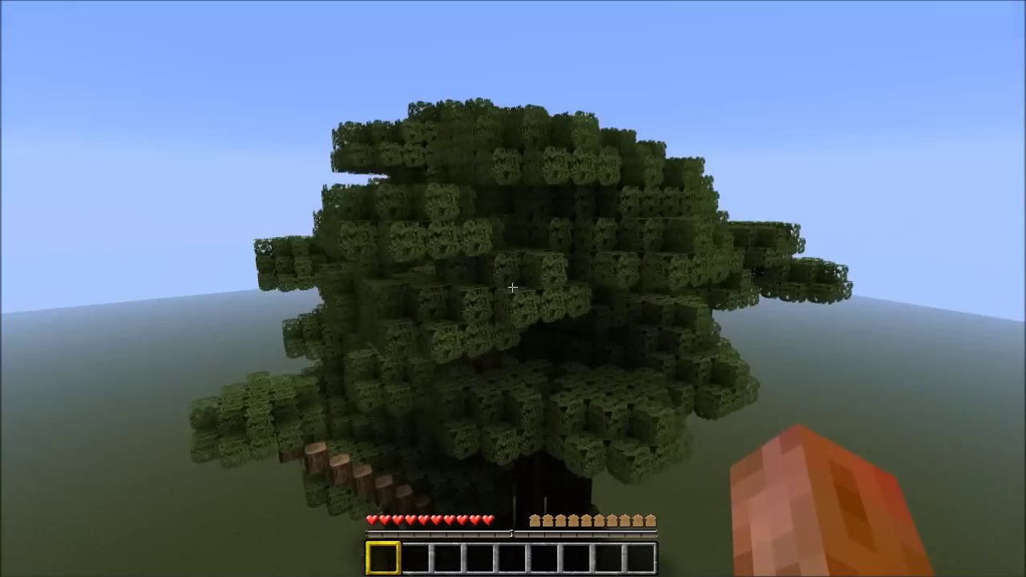
Fly close around the canopy to examine the leaf clusters and branches of the generated trees.
key(w)
key(d)
key(w)
key(shift)
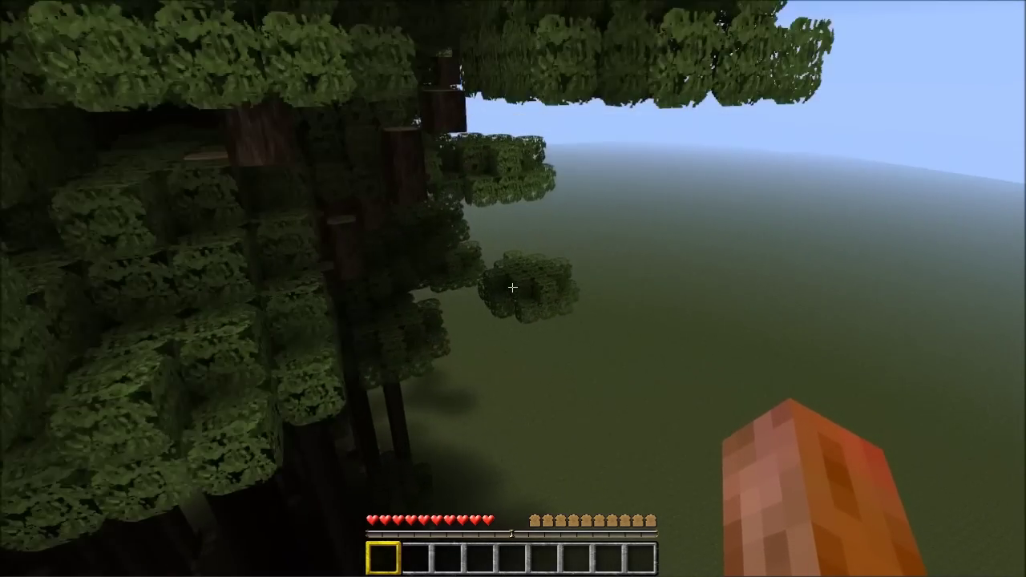
click(513, 287)
click(513, 287)
key(s)
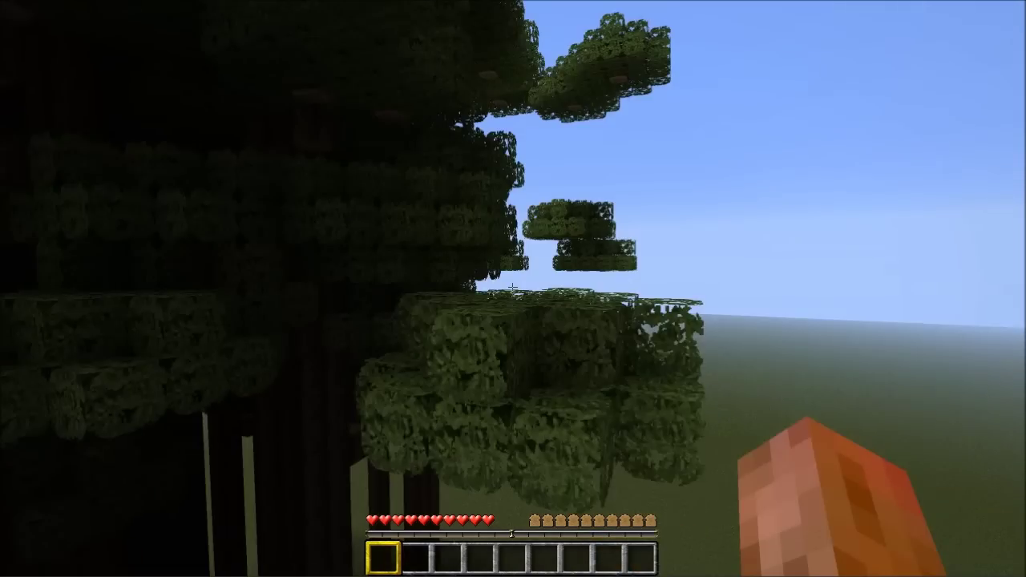
key(space)
key(w)
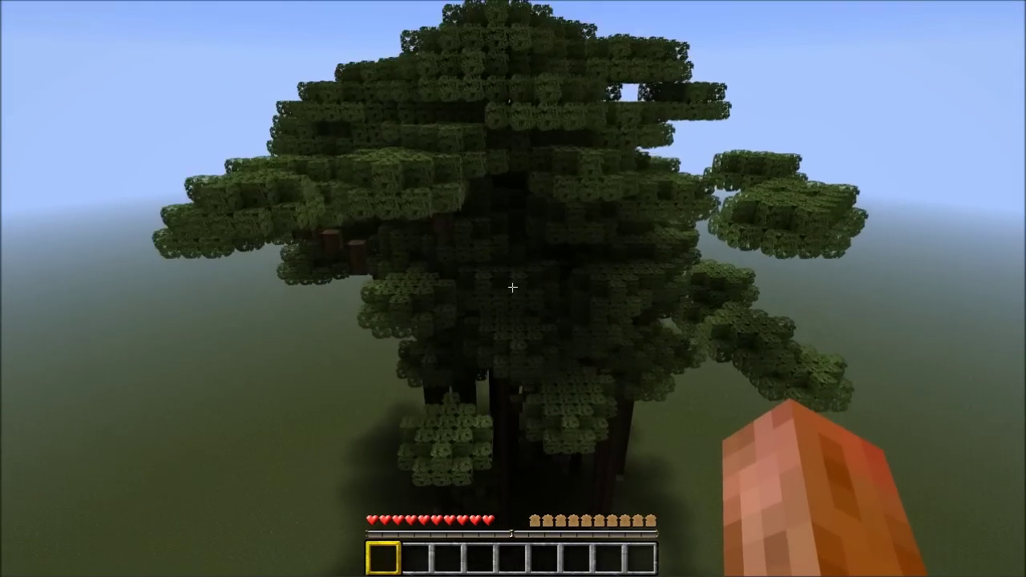
key(d)
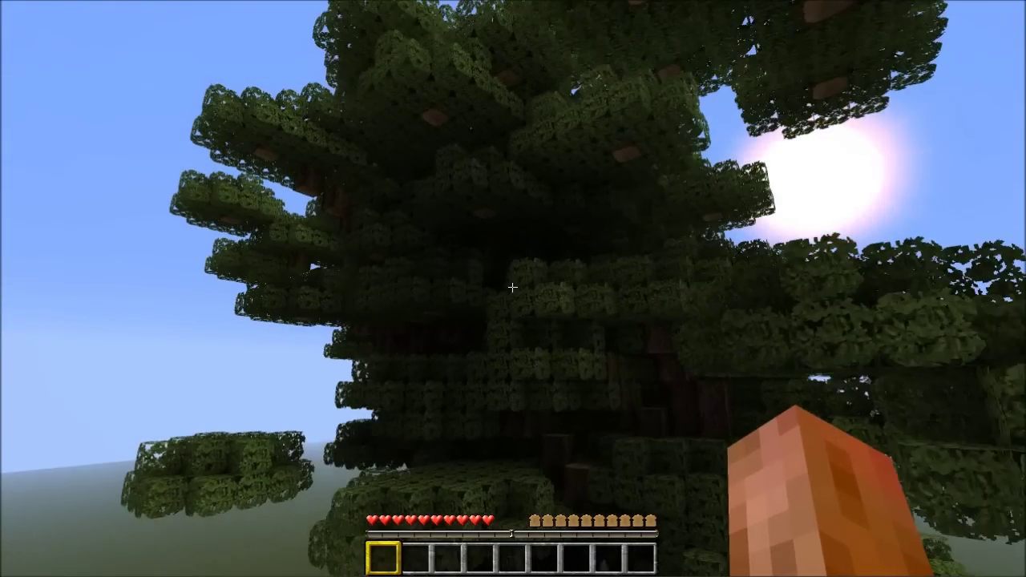
key(space)
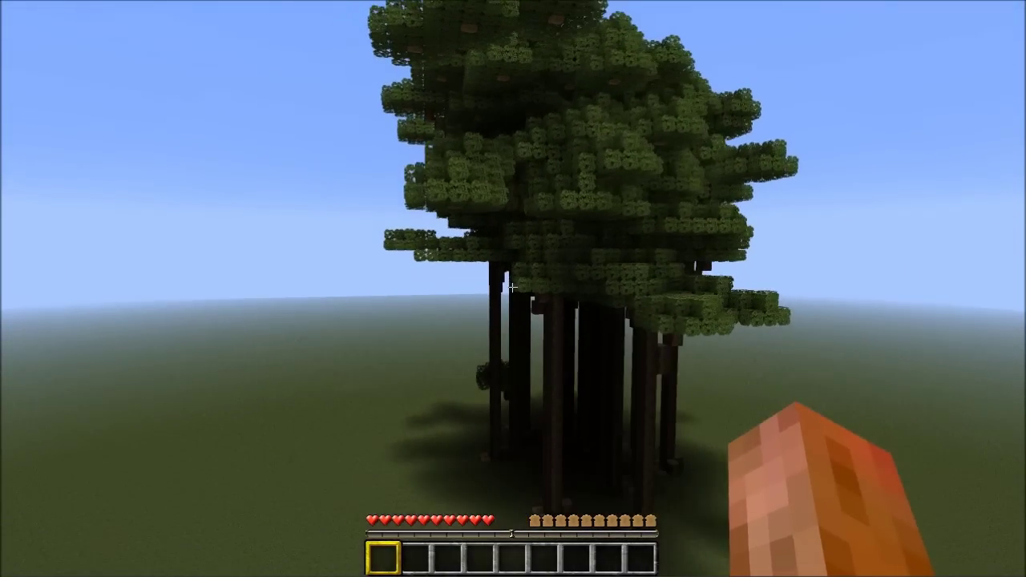
Circle the whole tree cluster from a distance, examining its crown from above and its trunks and roots near the ground.
key(s)
key(d)
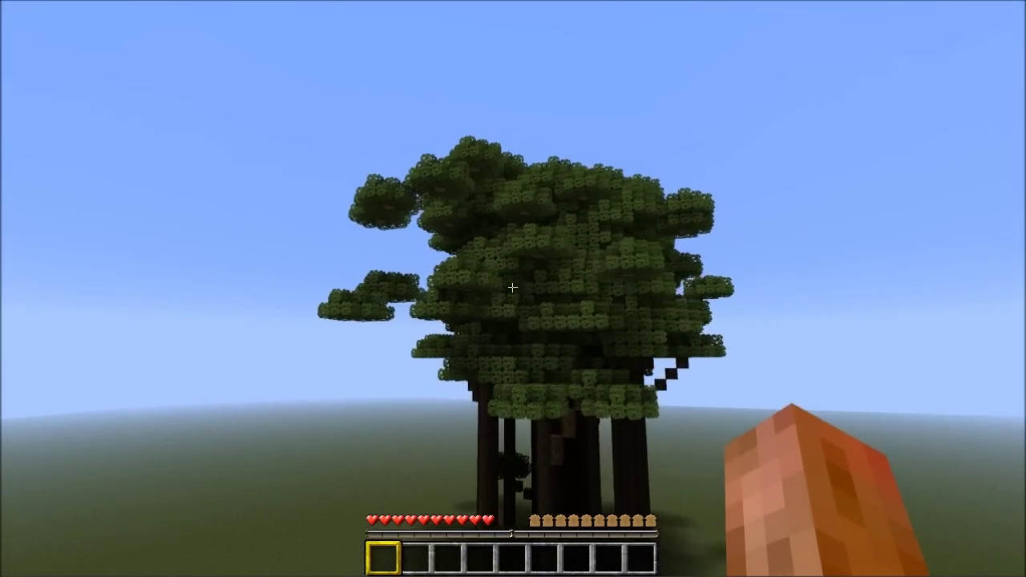
key(space)
key(space)
key(d)
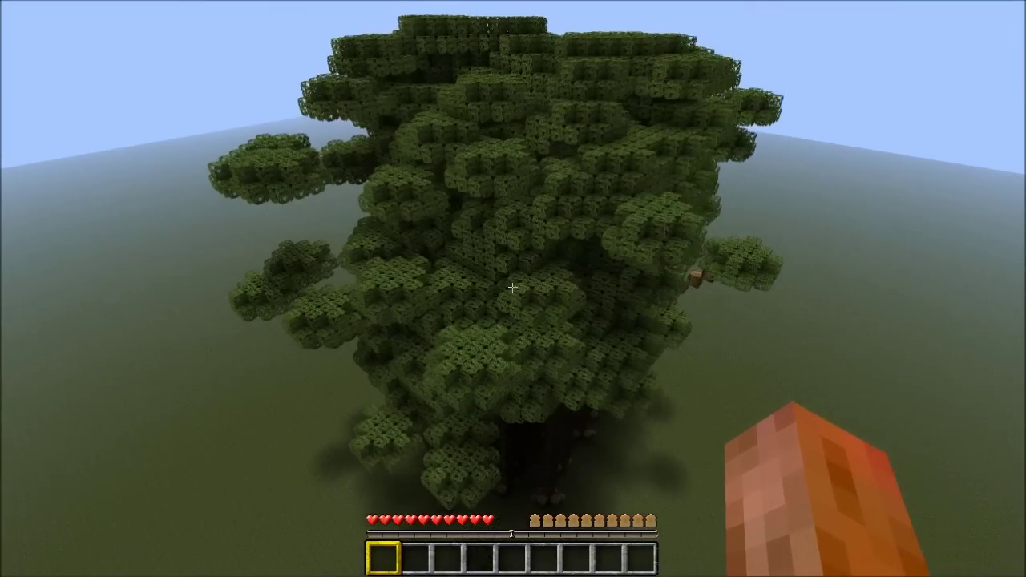
key(d)
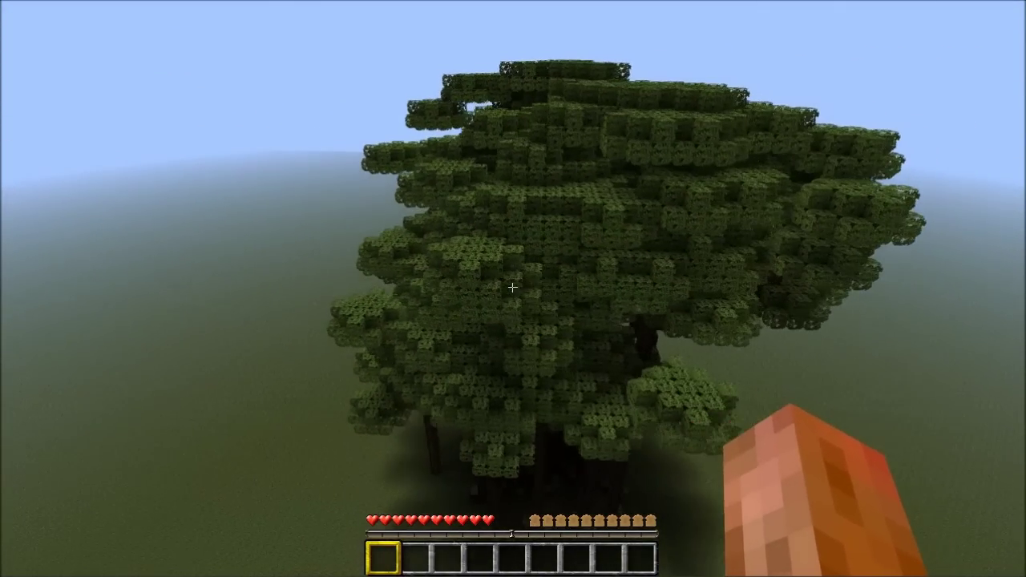
key(w)
key(shift)
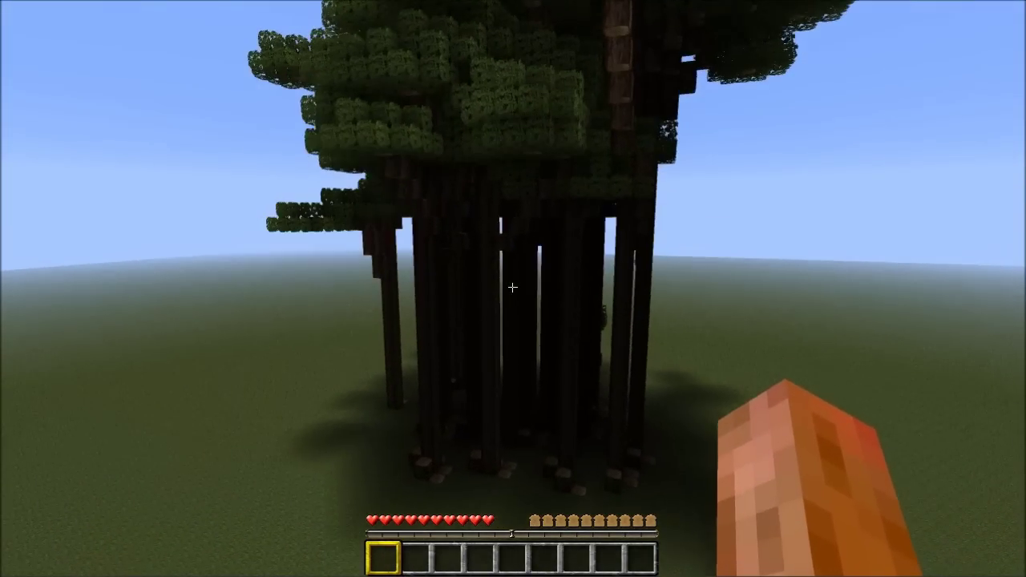
key(s)
key(space)
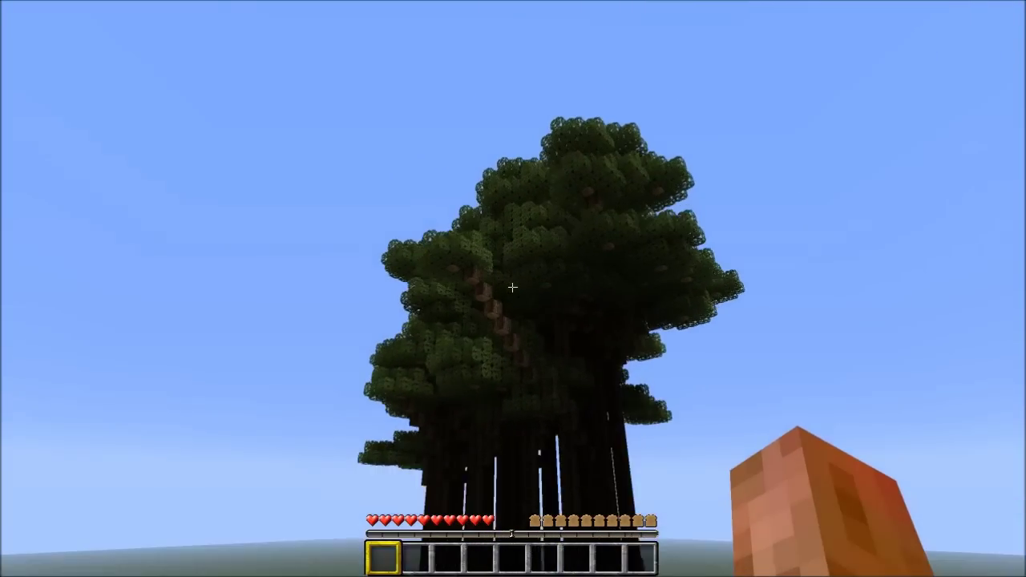
key(w)
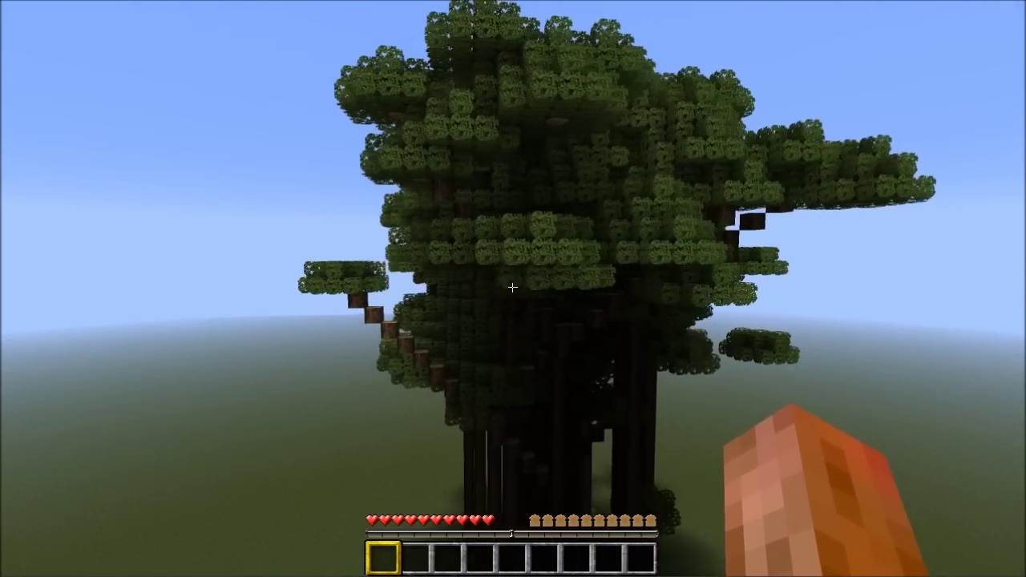
key(d)
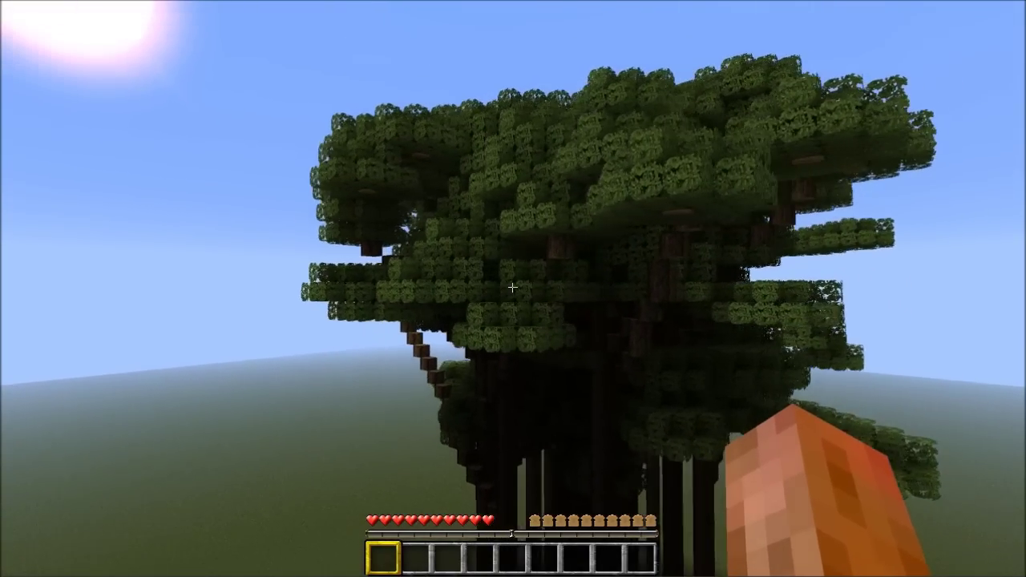
key(w)
key(s)
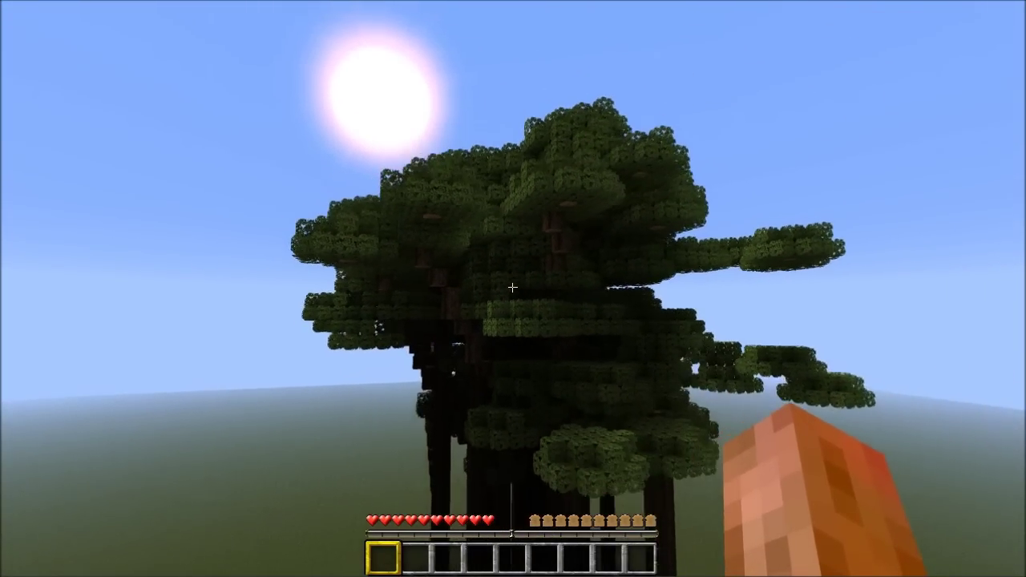
key(s)
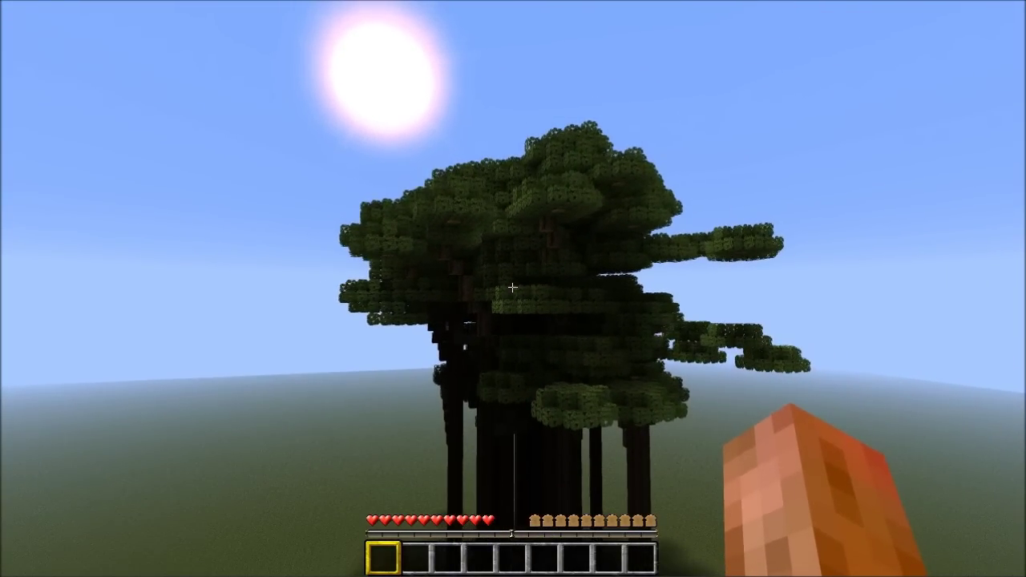